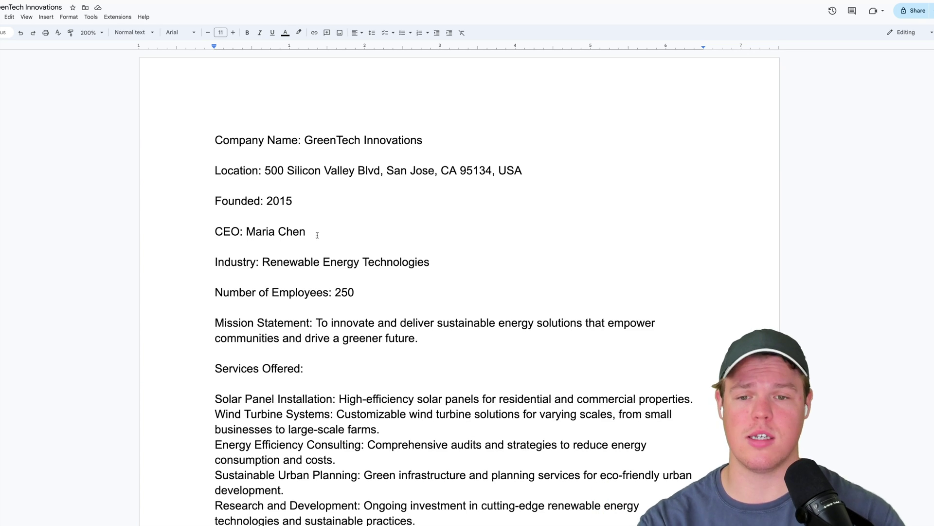
Step: Scroll through the profile, selecting text around the Mission Statement and Services Offered label
scroll(334, 180, "down", 1)
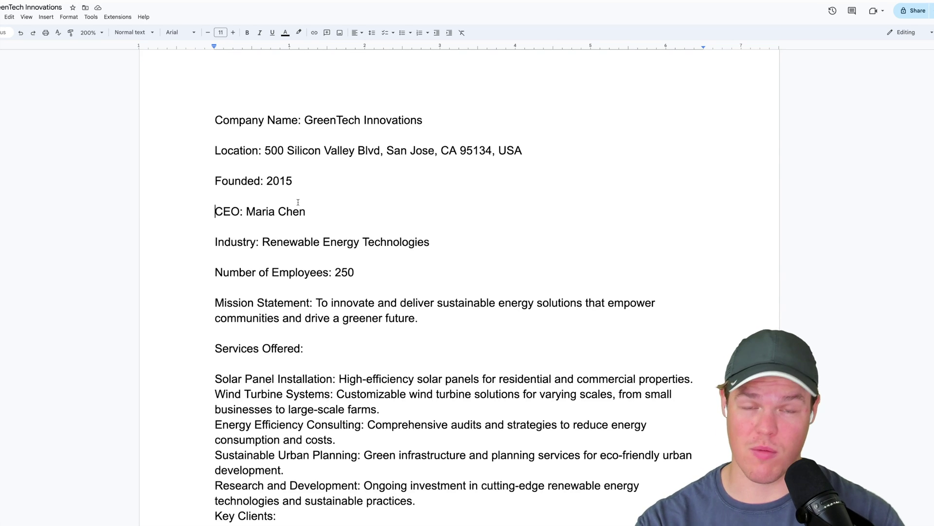
scroll(273, 253, "down", 2)
left_click(311, 260)
left_click_drag(310, 261, 223, 260)
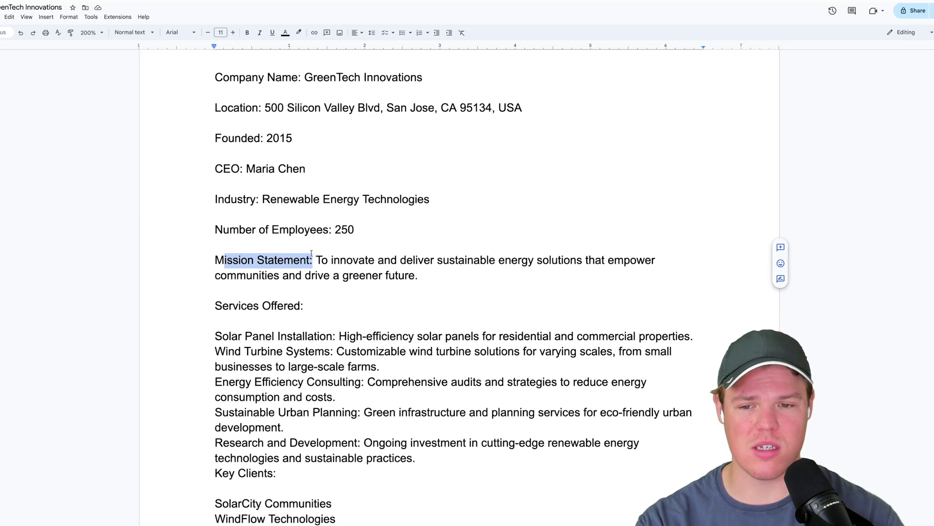
scroll(320, 270, "down", 1)
left_click_drag(304, 275, 223, 274)
left_click(273, 259)
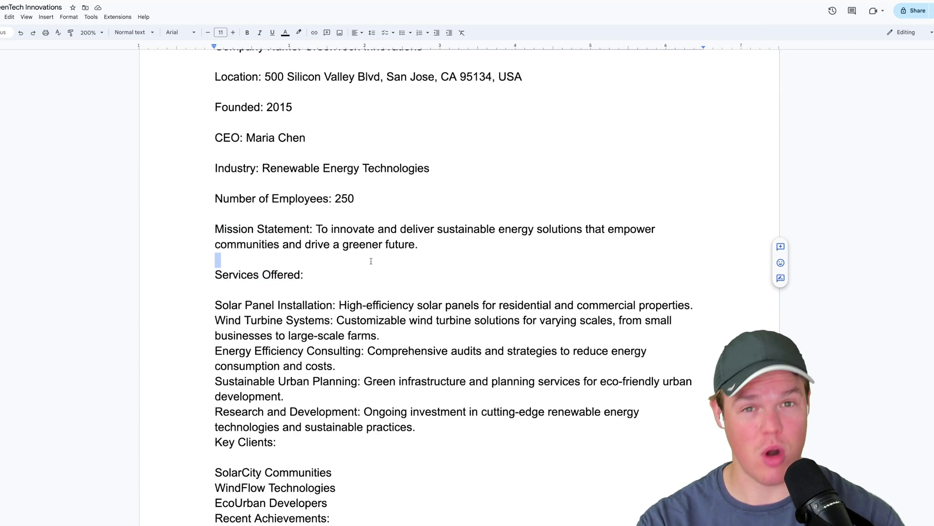
scroll(341, 273, "down", 1)
Step: Insert blank lines after the Wind Turbine, Energy Efficiency and Urban Planning entries and before Key Clients
left_click(389, 317)
key("Return")
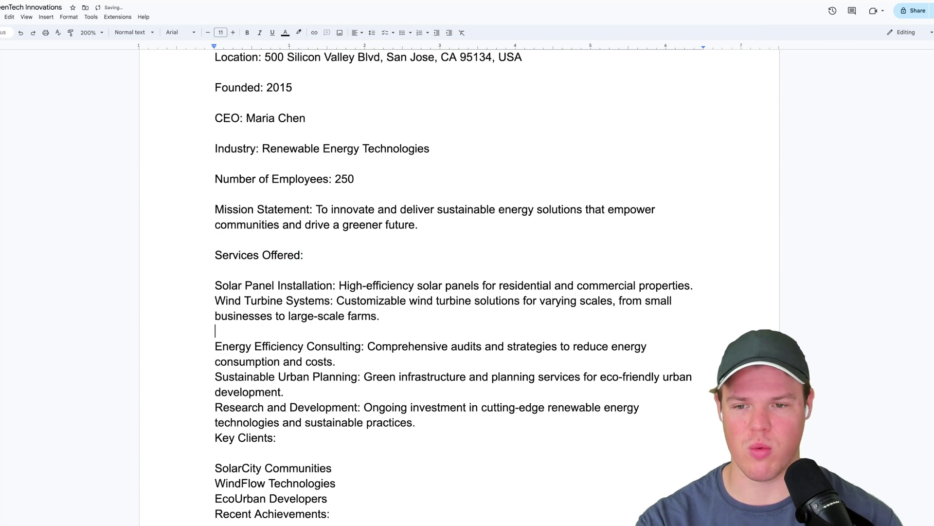
scroll(403, 321, "down", 1)
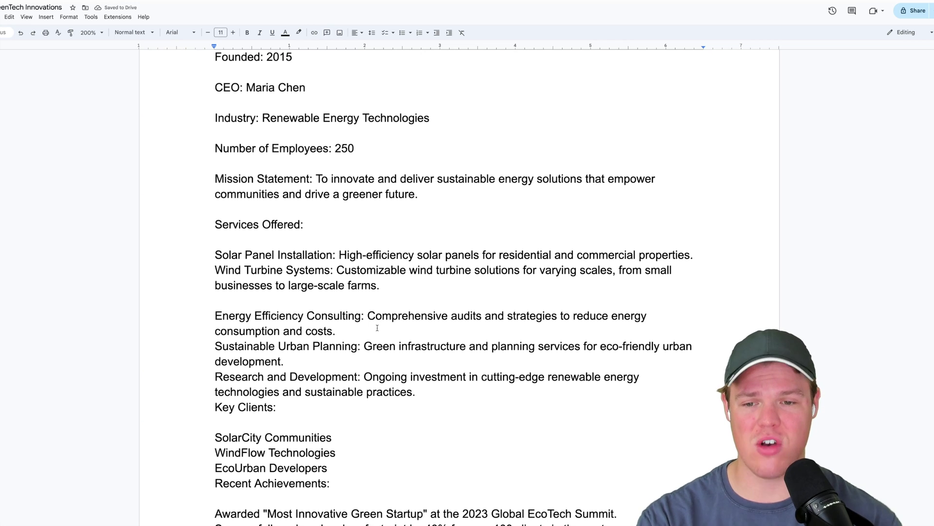
key("Return")
scroll(378, 328, "down", 1)
left_click(339, 360)
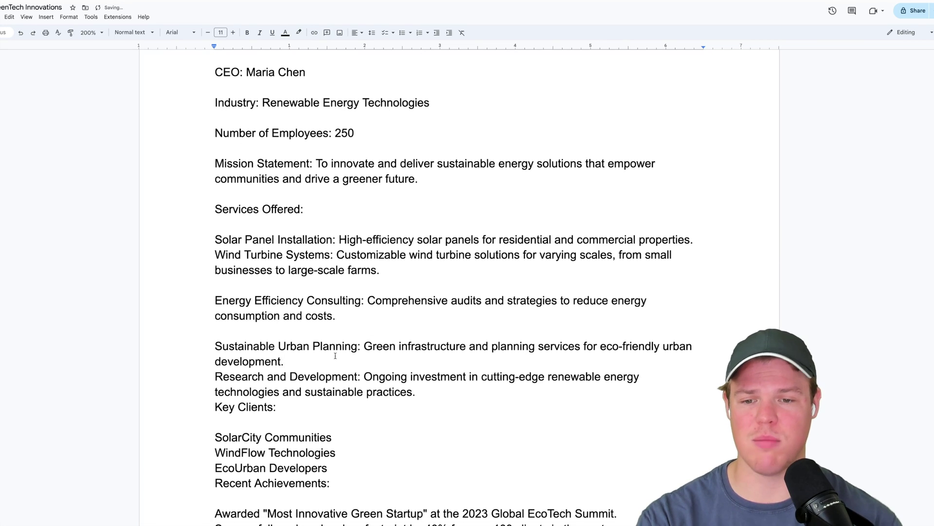
key("Return")
left_click(440, 401)
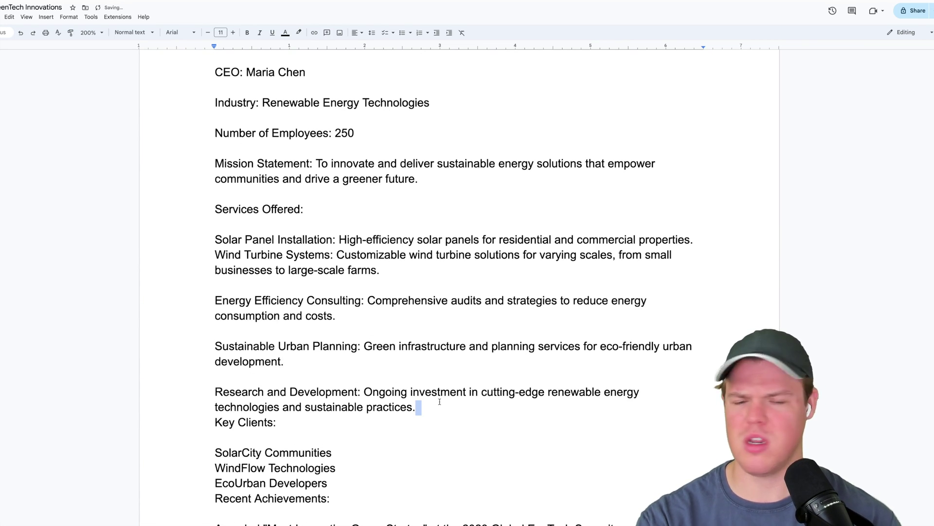
key("Return")
key("Return")
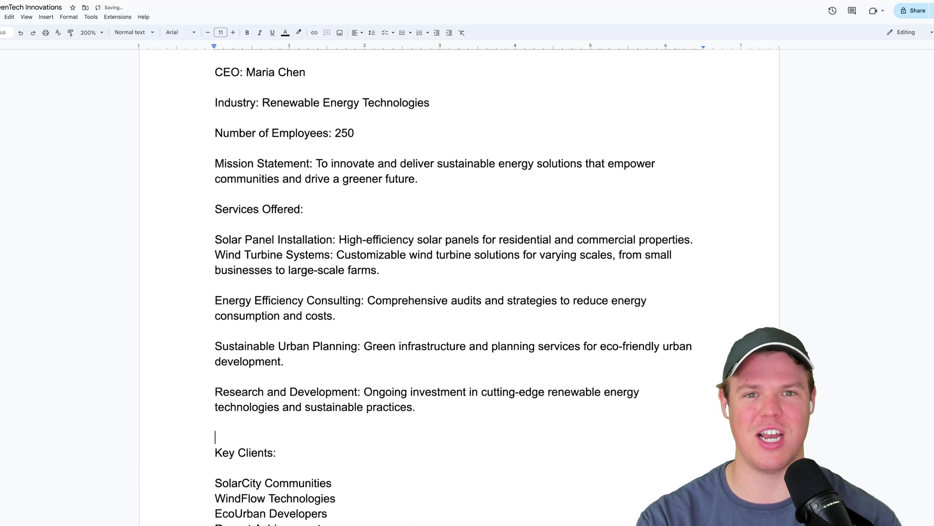
scroll(422, 346, "up", 5)
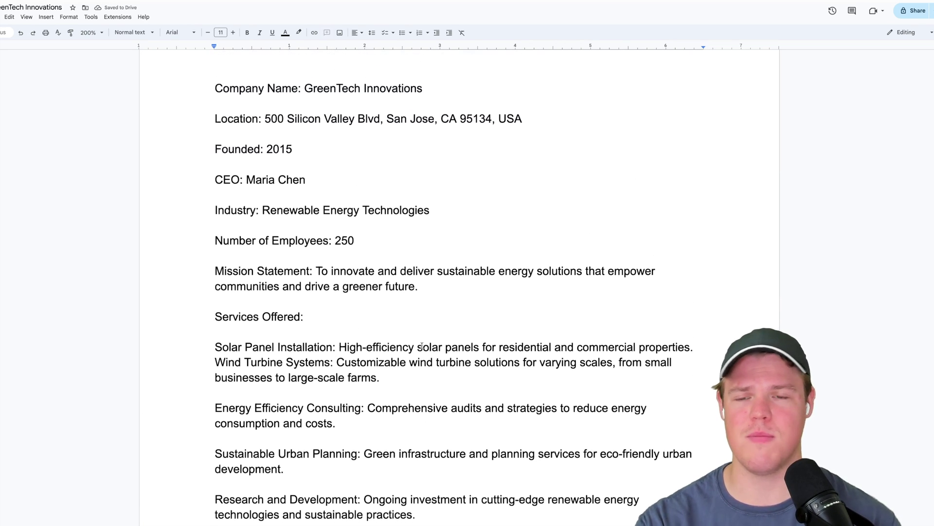
scroll(315, 244, "down", 2)
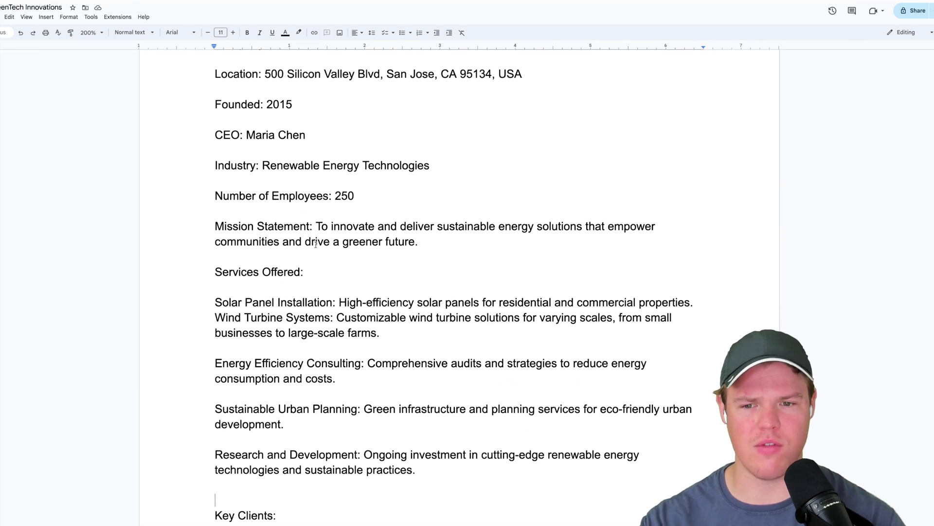
Step: Bold the 'Solar Panel Installation:' and 'Energy Efficiency Consulting:' labels
left_click_drag(337, 302, 192, 302)
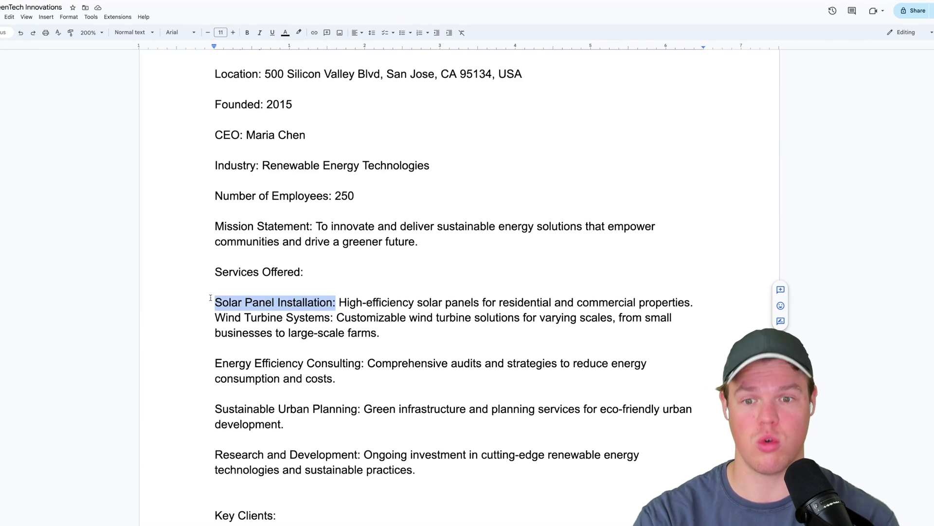
key("ctrl+b")
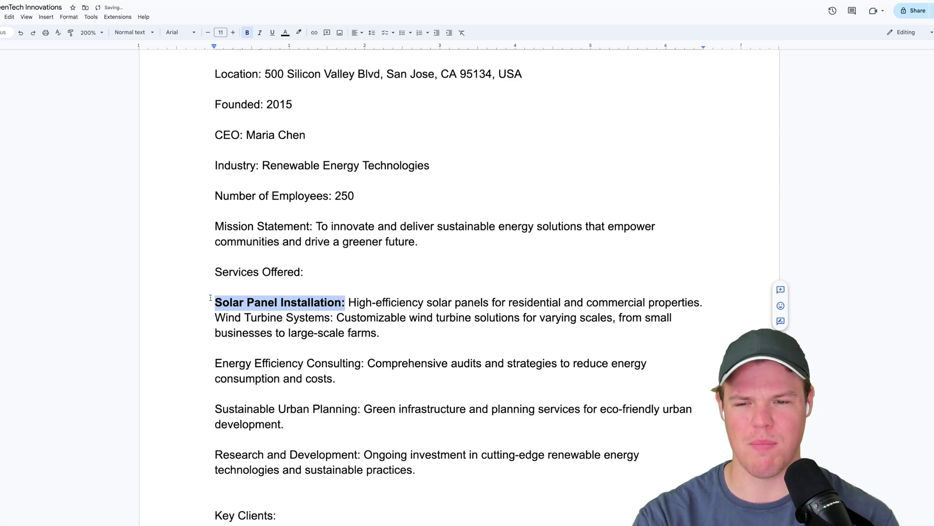
left_click(261, 276)
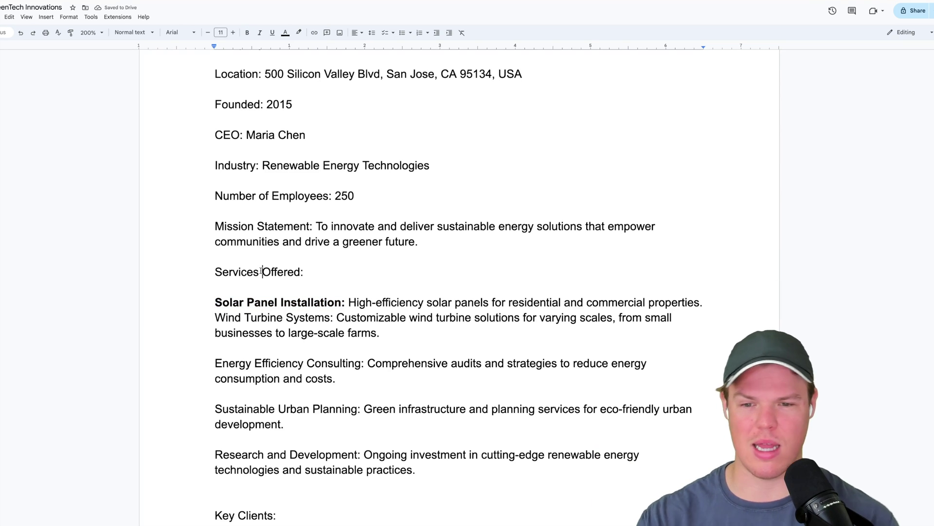
left_click_drag(367, 363, 210, 362)
key("ctrl+b")
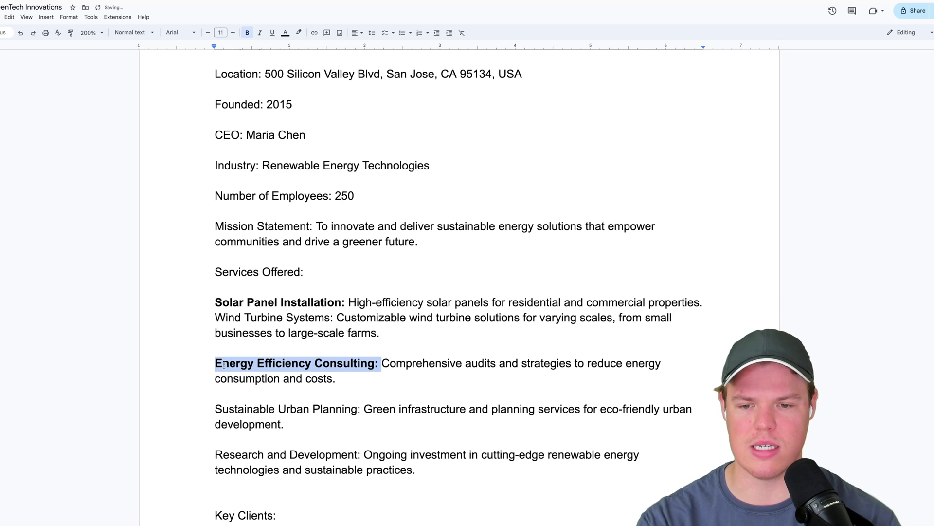
double_click(254, 388)
Step: Add a line break after 'research.' so Contact Information moves to the next page
scroll(255, 385, "down", 1)
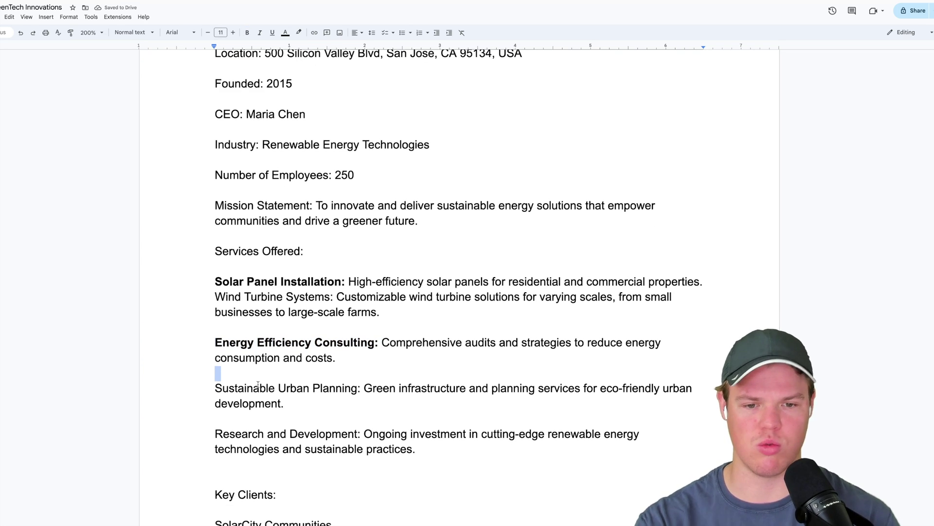
scroll(255, 389, "down", 3)
left_click(251, 407)
scroll(251, 407, "down", 2)
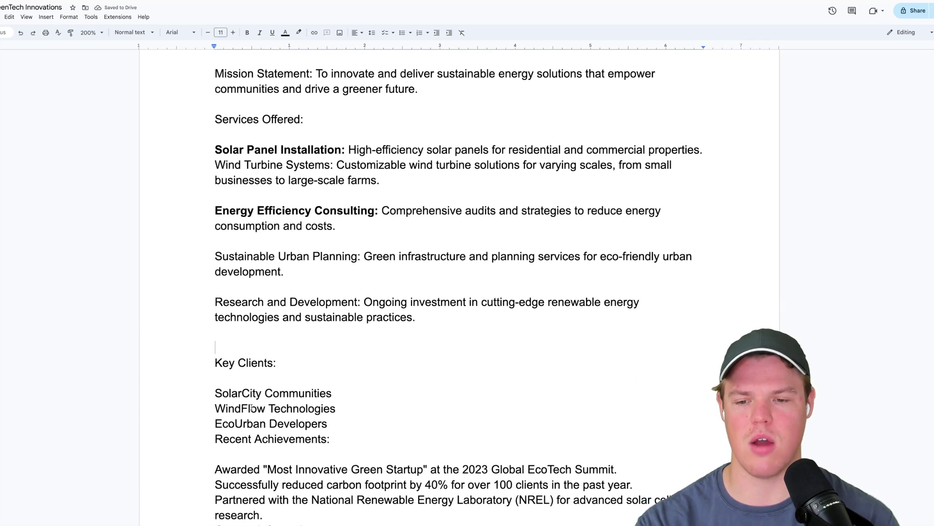
scroll(251, 408, "down", 2)
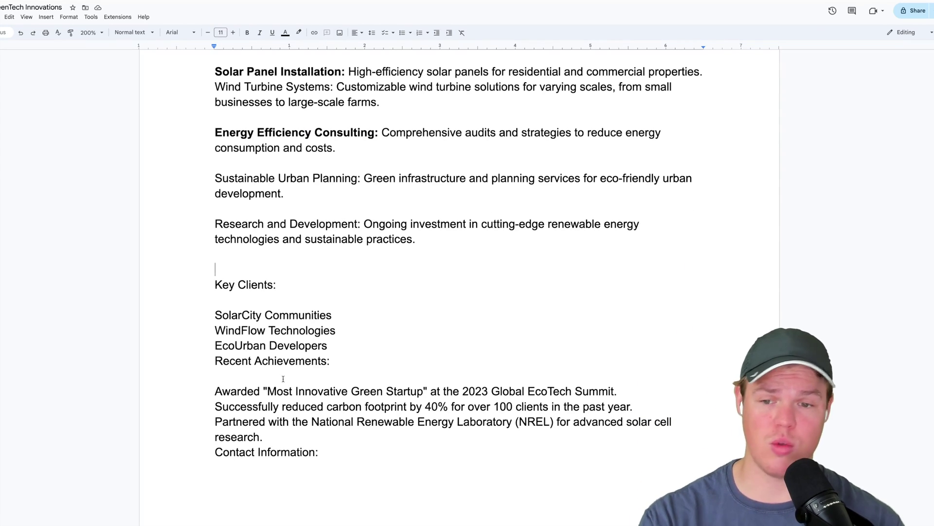
scroll(289, 332, "down", 3)
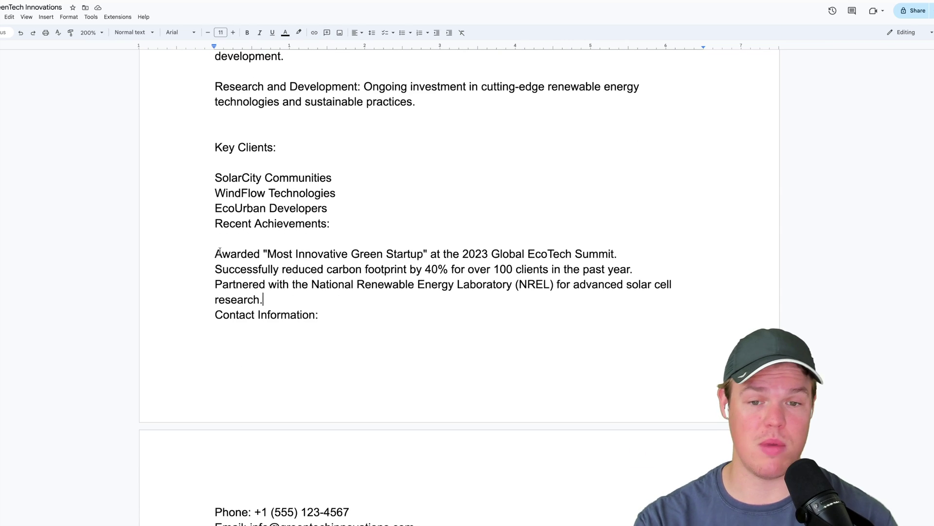
left_click_drag(222, 254, 314, 287)
left_click(265, 299)
key("Return")
key("Return")
scroll(343, 264, "down", 5)
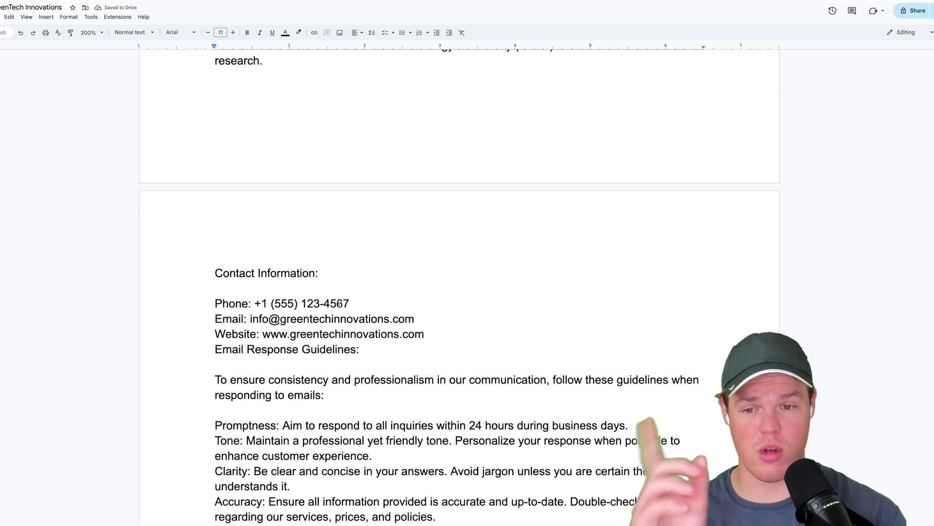
Step: Place the cursor after the email address, then read down to the Promptness guideline and select its label
scroll(343, 263, "down", 1)
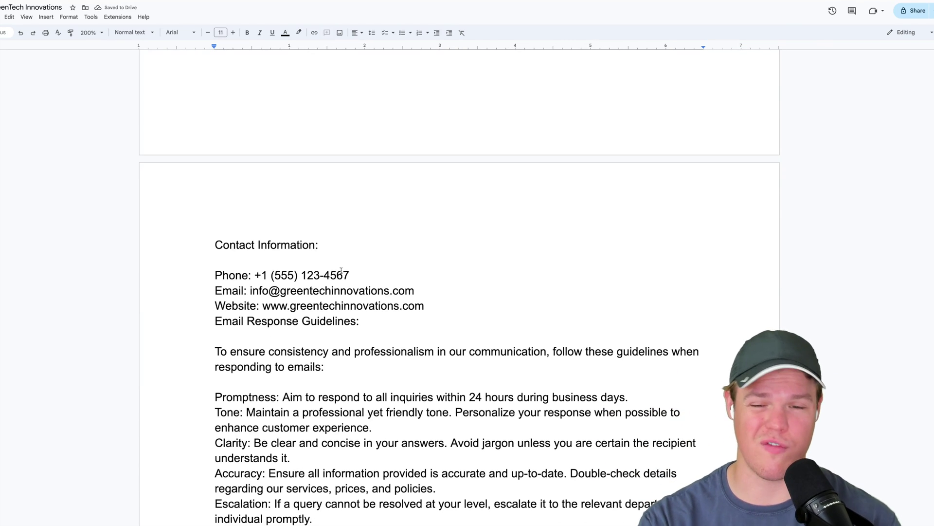
left_click(453, 245)
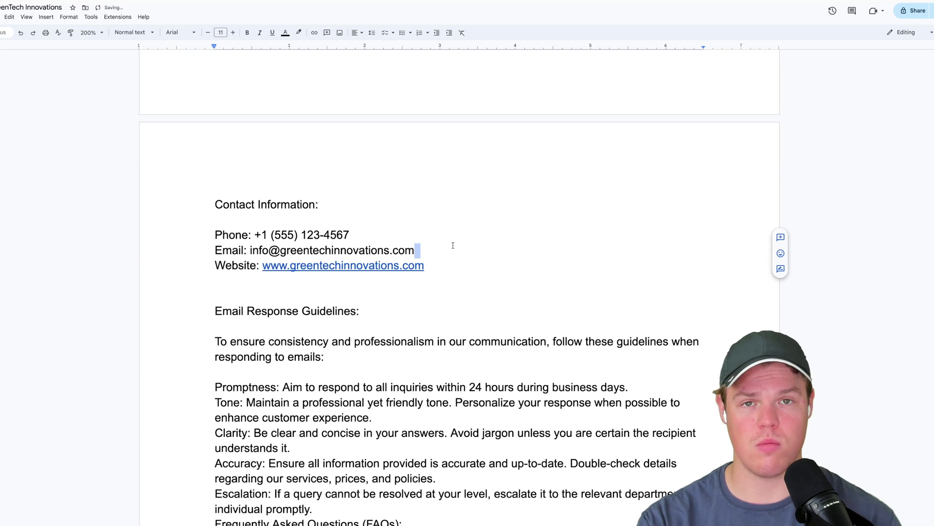
scroll(452, 245, "down", 1)
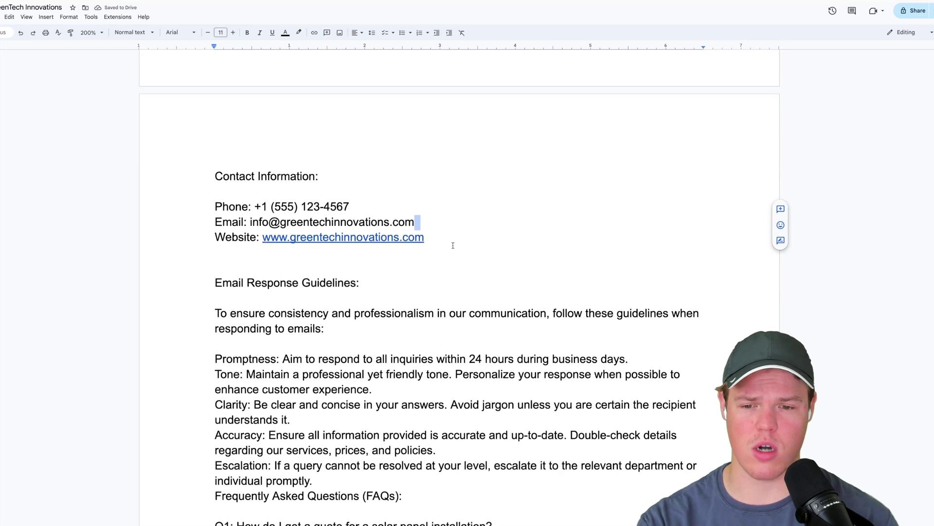
scroll(452, 245, "down", 1)
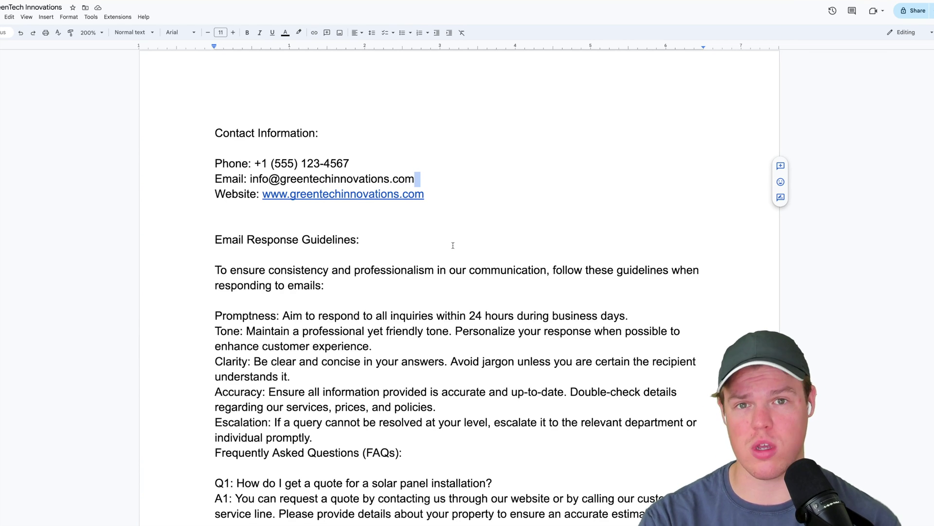
scroll(453, 246, "down", 1)
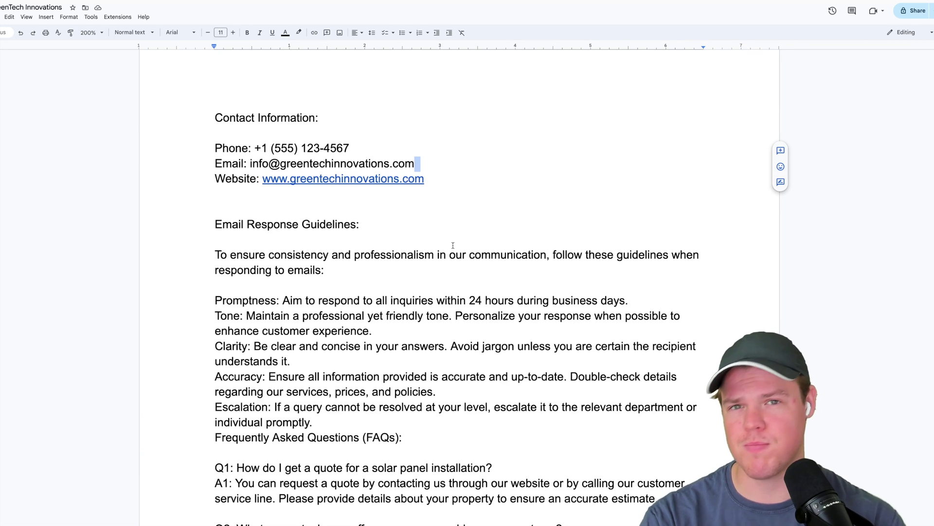
scroll(452, 245, "down", 4)
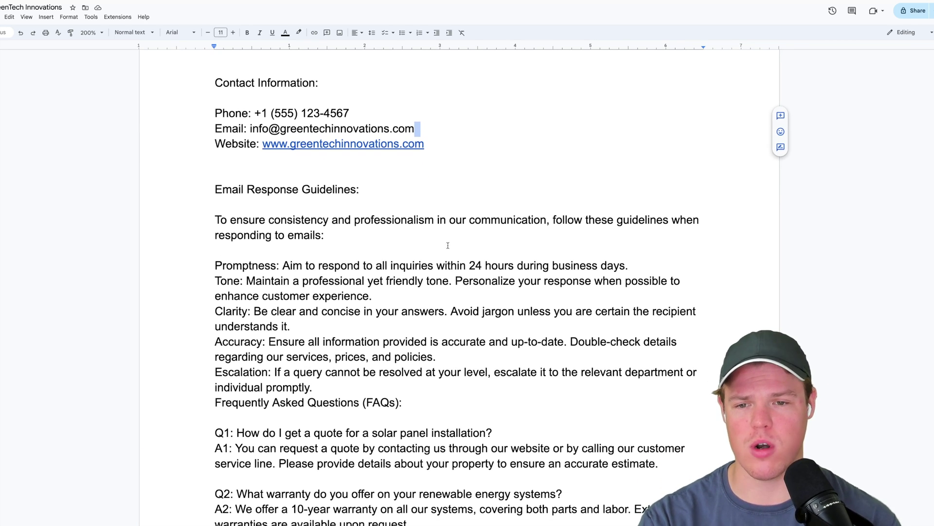
scroll(353, 209, "down", 1)
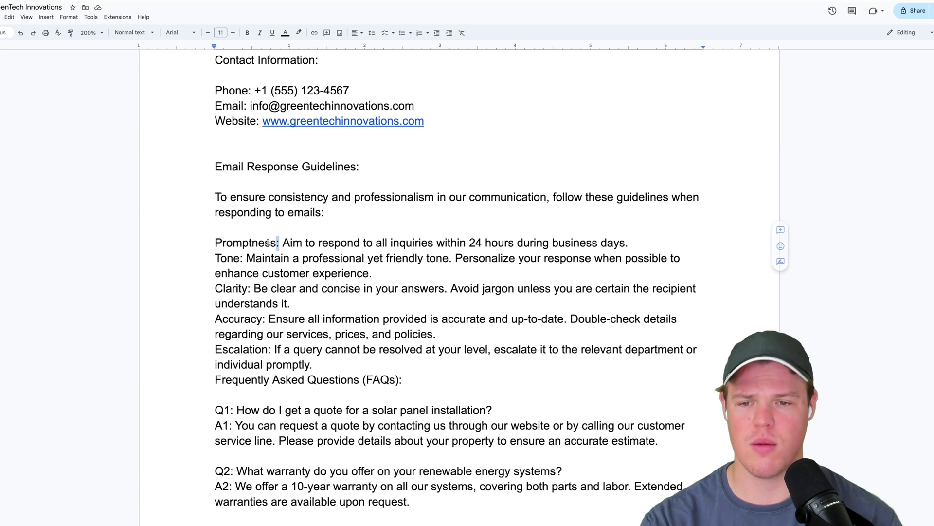
left_click_drag(279, 243, 222, 243)
Step: Delete the Promptness guideline and add blank lines after the Tone, Clarity and Accuracy guidelines
left_click(632, 243)
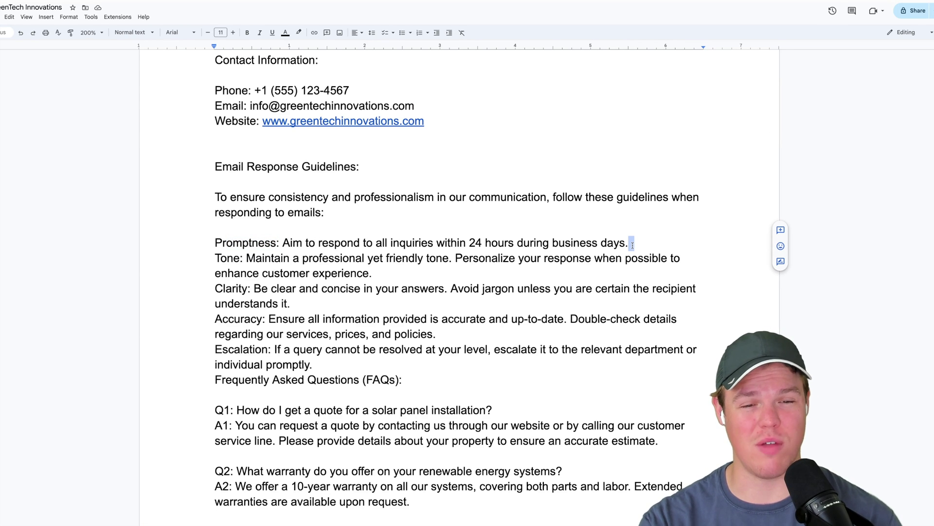
triple_click(632, 245)
key("BackSpace")
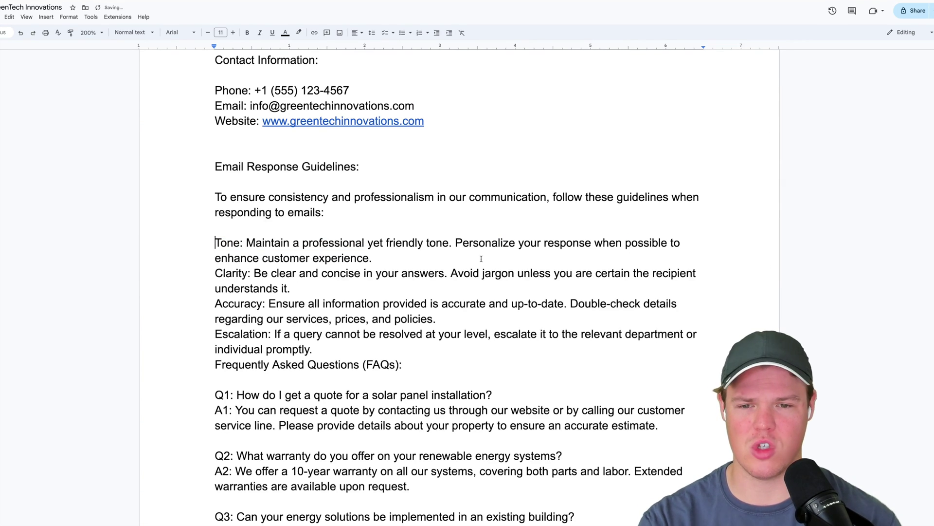
left_click(481, 259)
key("Return")
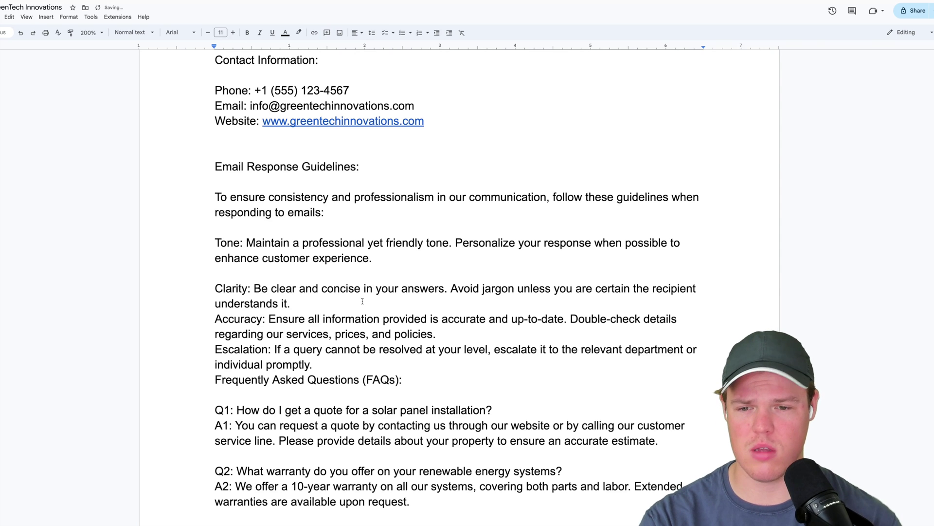
left_click(291, 303)
key("Return")
scroll(399, 336, "down", 1)
left_click(438, 321)
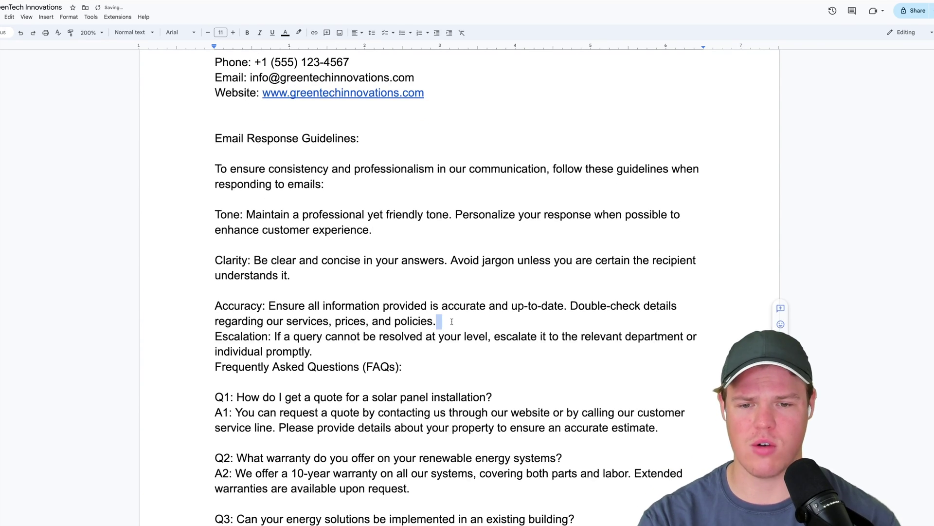
key("Return")
Step: Delete the Escalation paragraph and leave a blank line above the FAQs heading
left_click(341, 368)
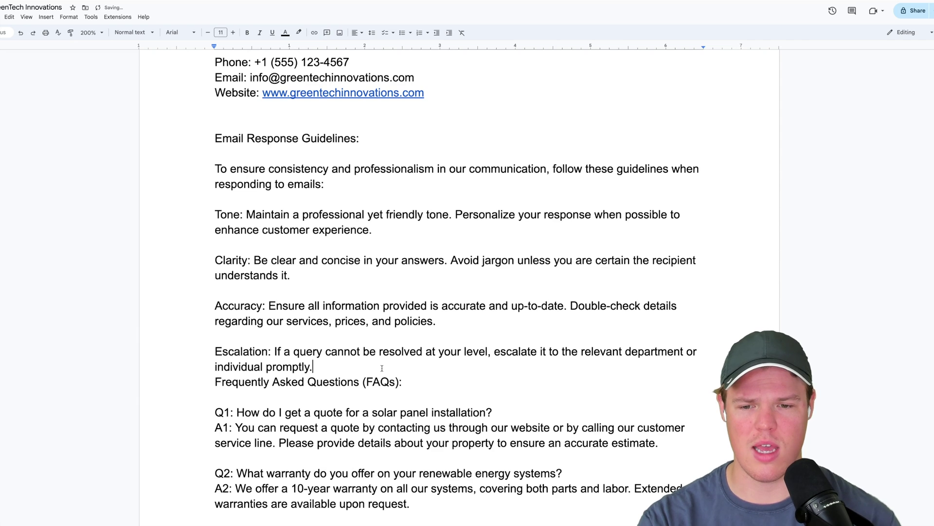
scroll(345, 354, "down", 1)
left_click_drag(316, 352, 209, 339)
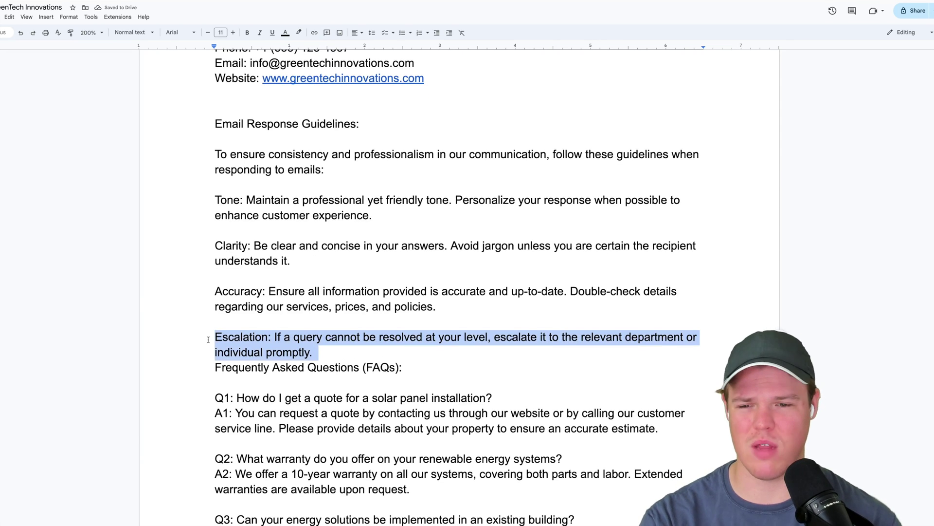
key("BackSpace")
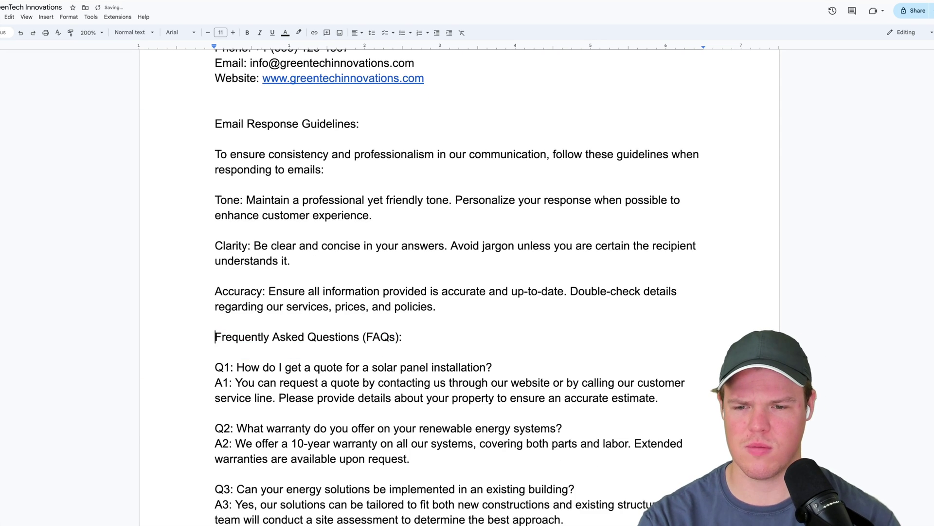
key("Return")
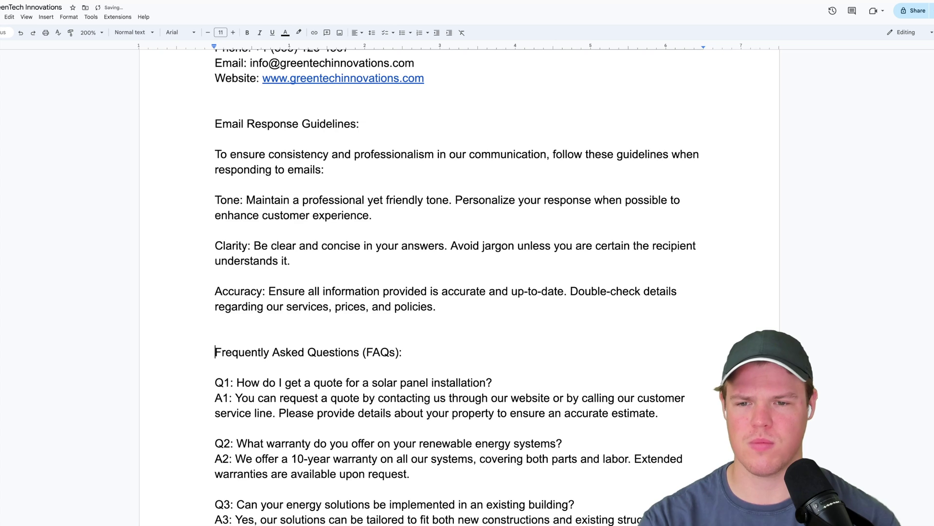
Step: Add an empty line after Accuracy, trying then removing a 'Reference this email at the end:' line
left_click(270, 325)
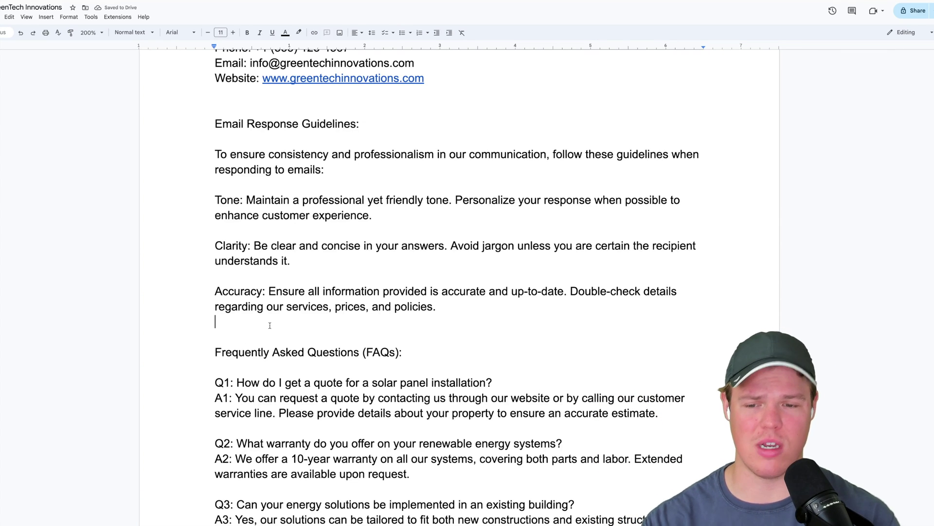
key("Return")
type("R")
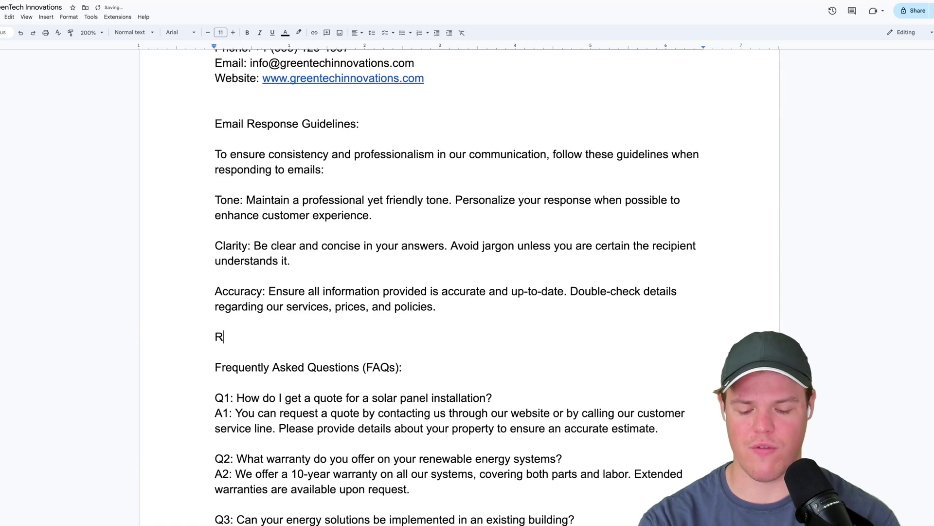
type("eference this email at the end:\"")
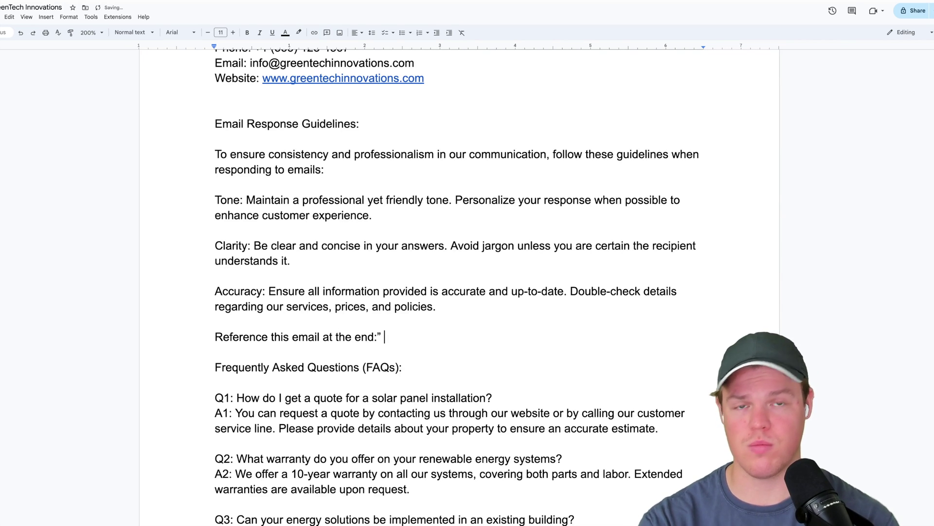
left_click_drag(385, 337, 214, 291)
left_click_drag(384, 337, 210, 337)
key("BackSpace")
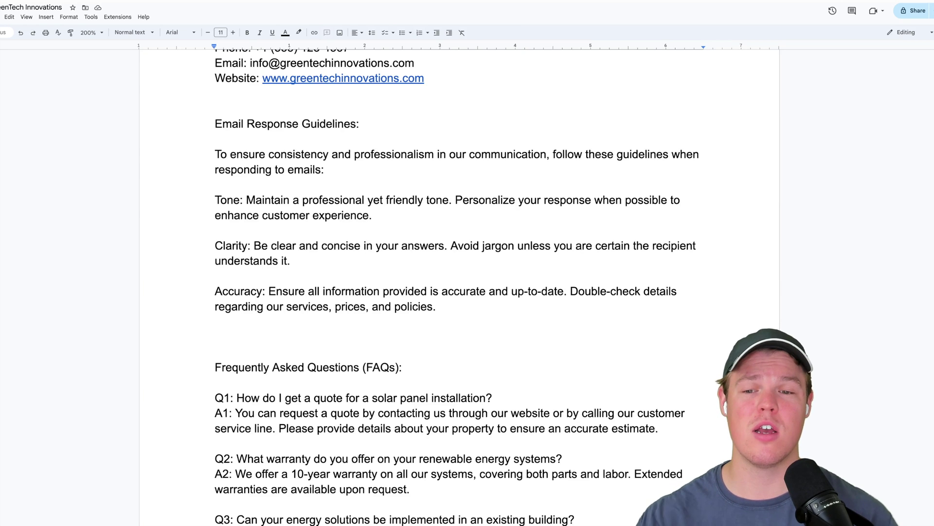
scroll(458, 287, "down", 1)
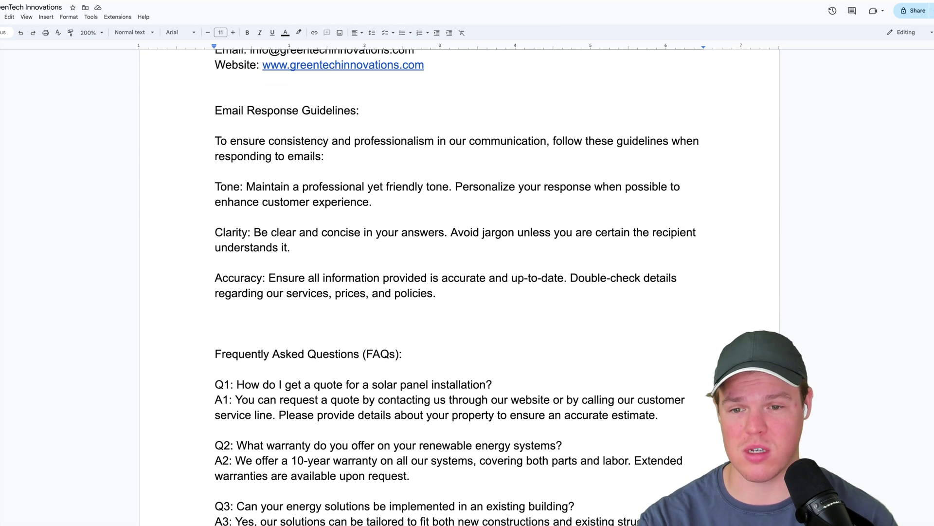
scroll(215, 326, "down", 1)
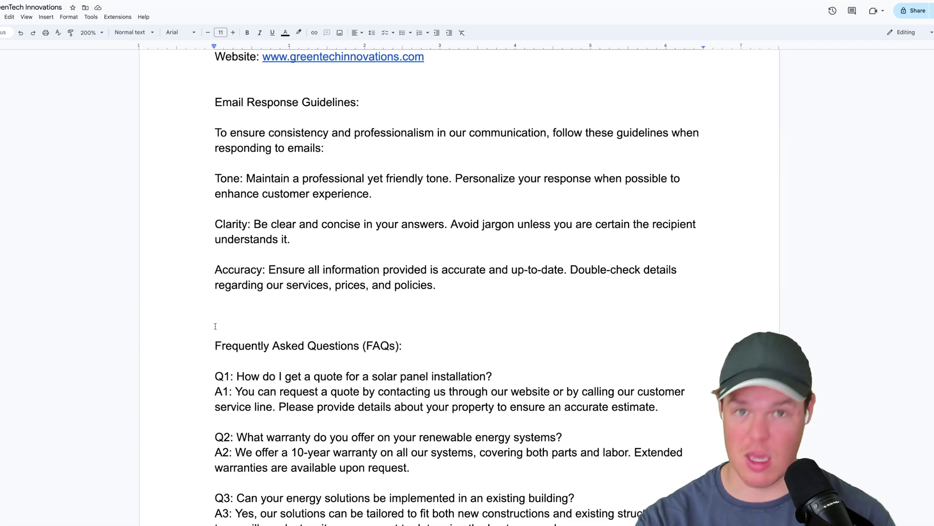
scroll(215, 327, "down", 5)
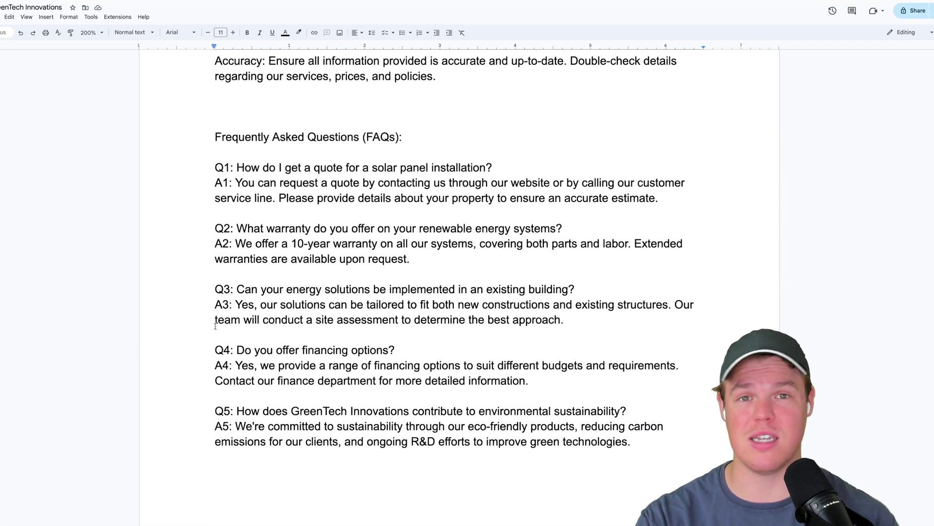
scroll(268, 267, "down", 1)
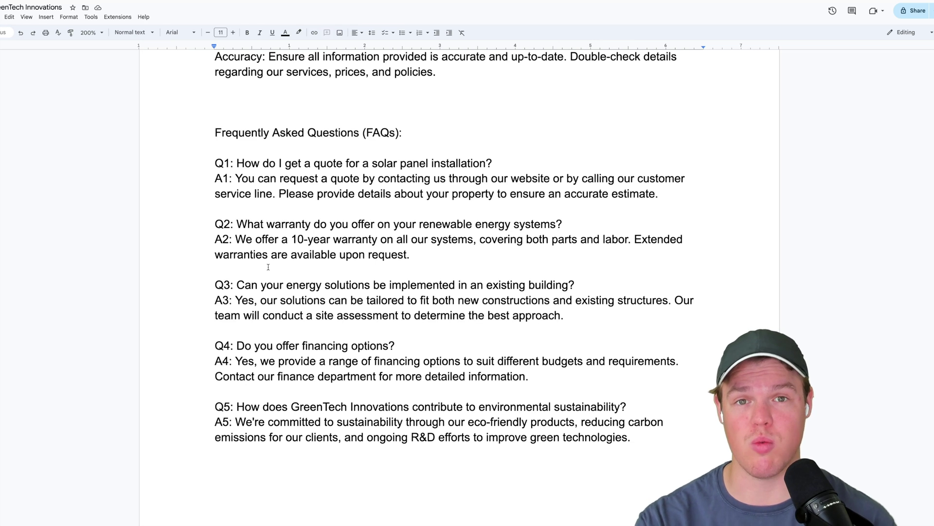
scroll(268, 267, "down", 1)
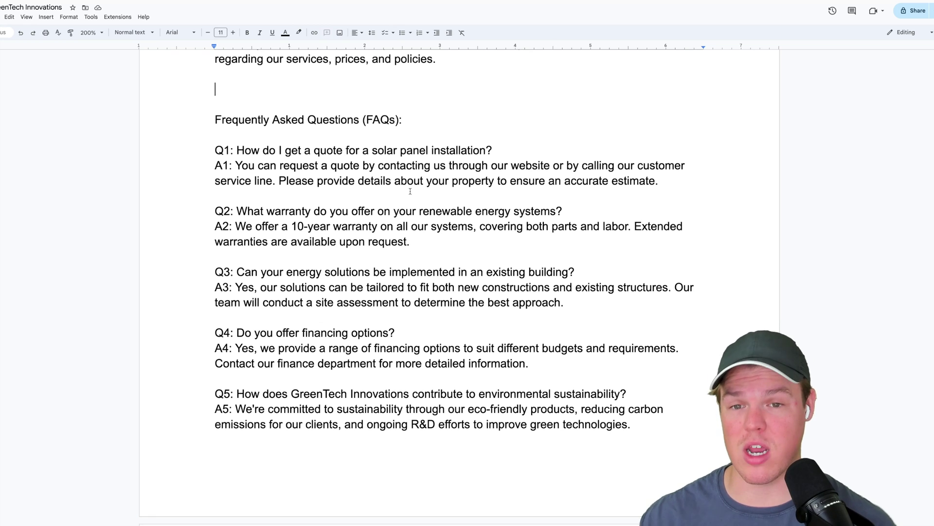
scroll(410, 191, "down", 1)
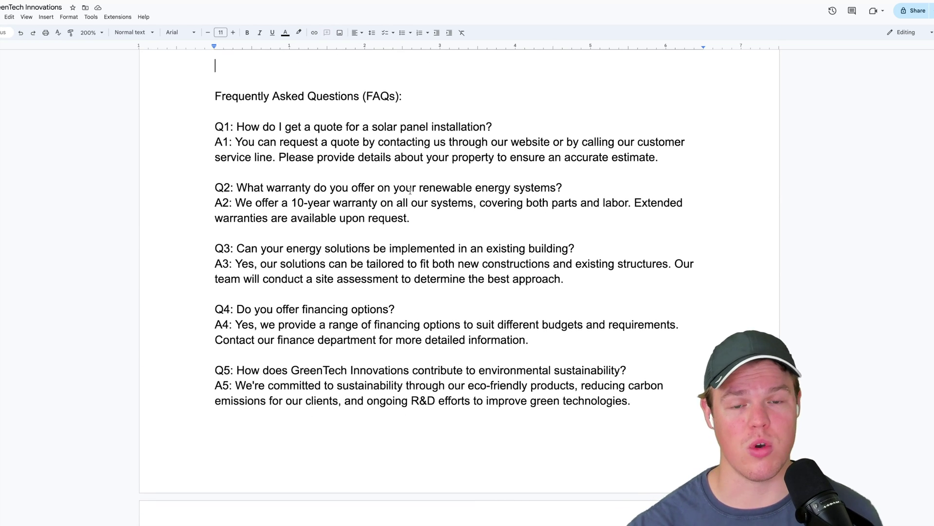
scroll(410, 191, "down", 1)
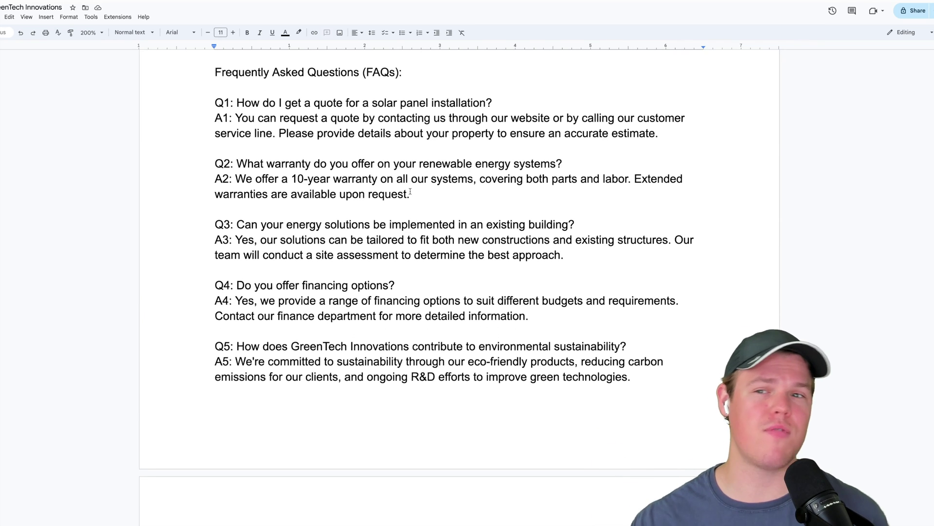
scroll(410, 191, "down", 8)
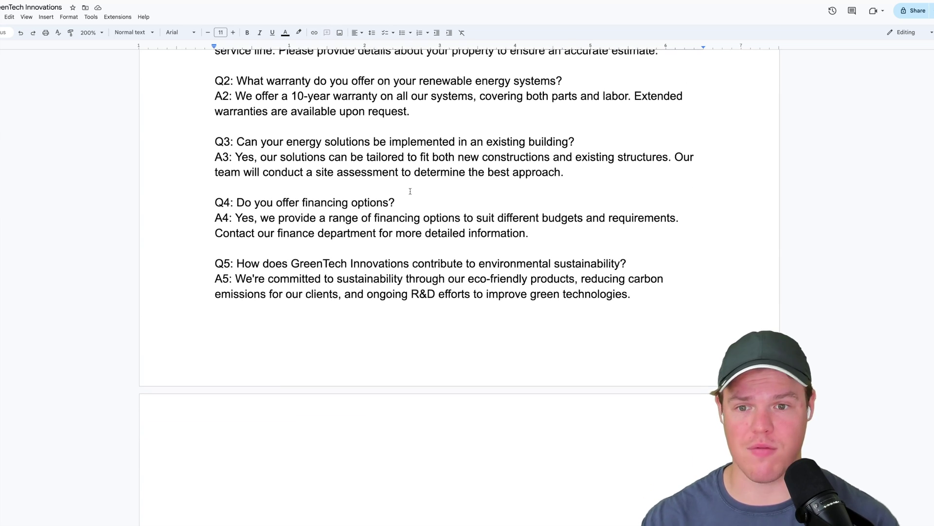
scroll(411, 192, "down", 6)
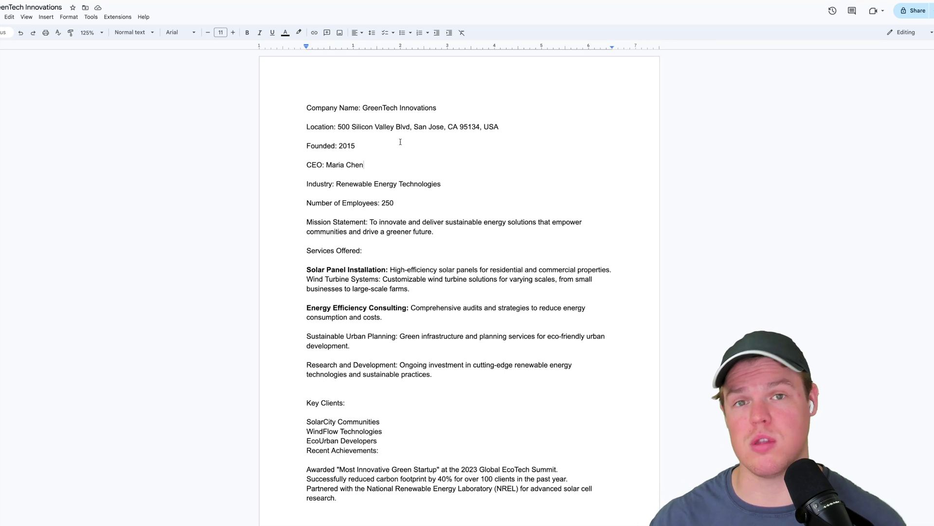
Step: Download the GreenTech Innovations document as a PDF Document (.pdf)
left_click(25, 17)
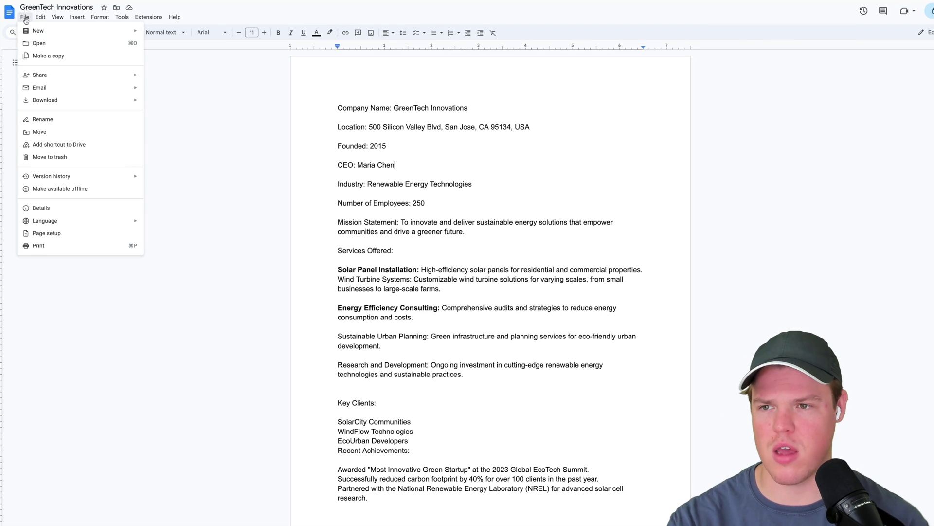
mouse_move(61, 100)
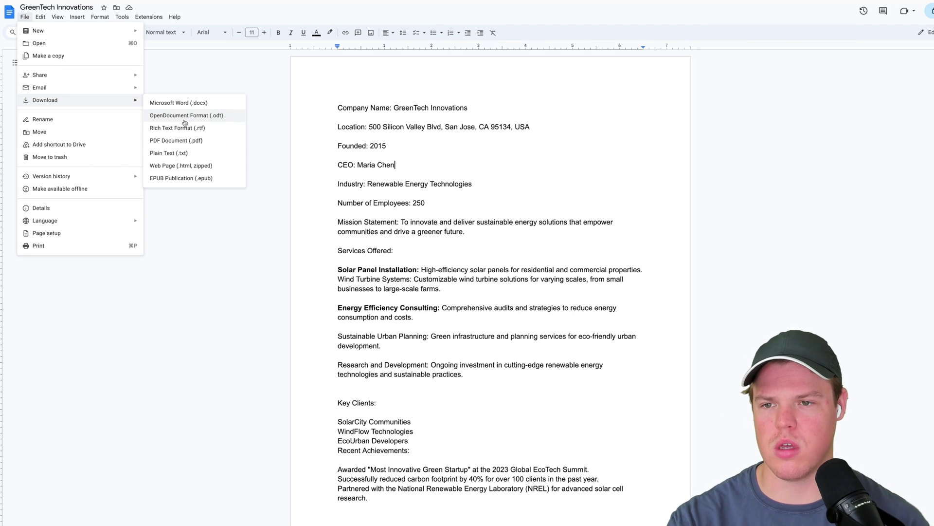
left_click(183, 140)
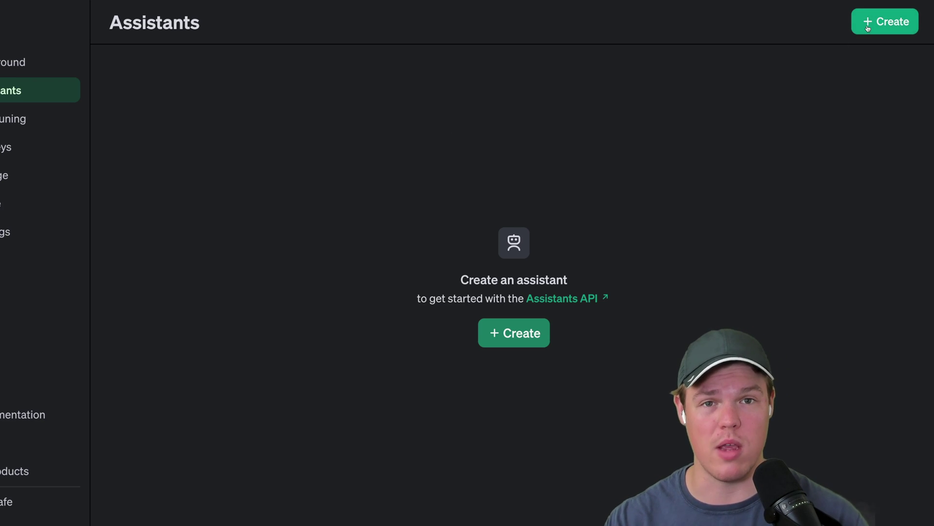
Step: Create a new assistant named GreenTech Innovations
left_click(886, 22)
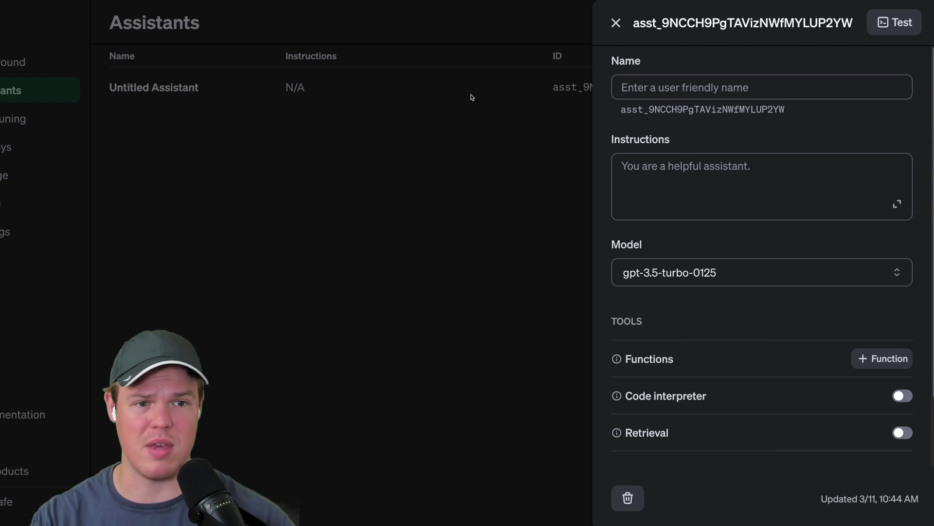
left_click(655, 98)
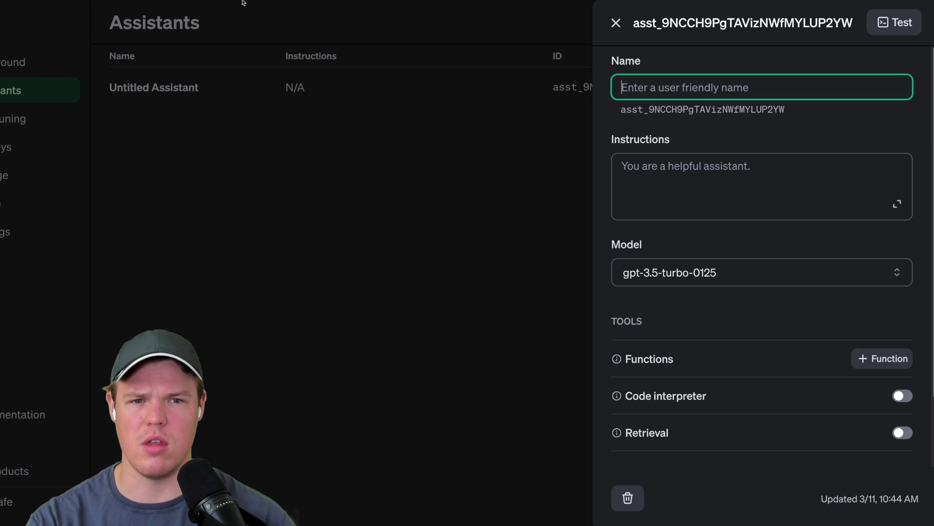
type("GreenTech Innovations")
left_click(701, 132)
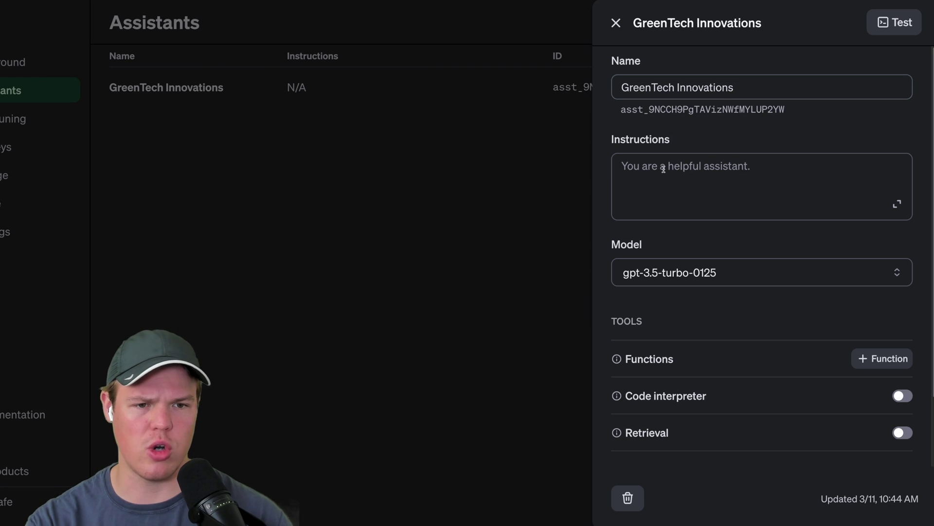
left_click(700, 137)
Step: Attach GreenTech Innovations.pdf to the assistant's files
scroll(705, 141, "down", 2)
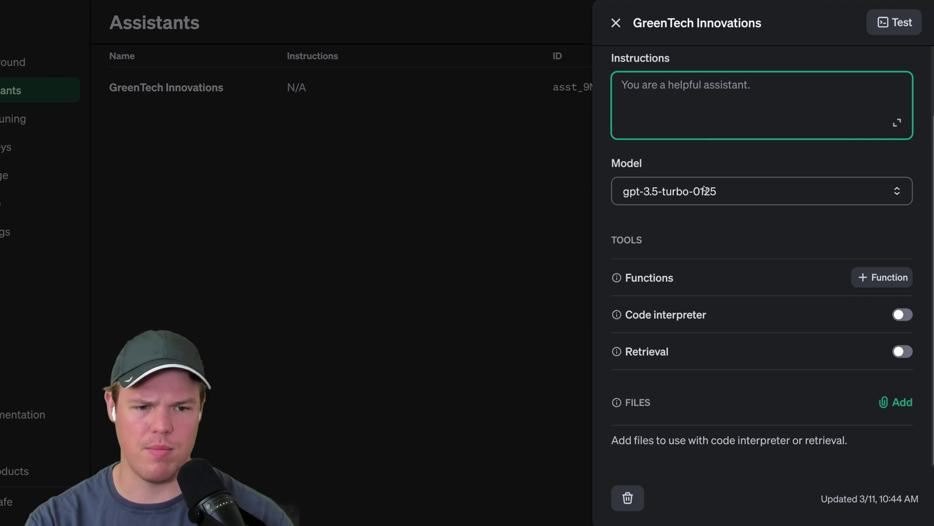
left_click(739, 215)
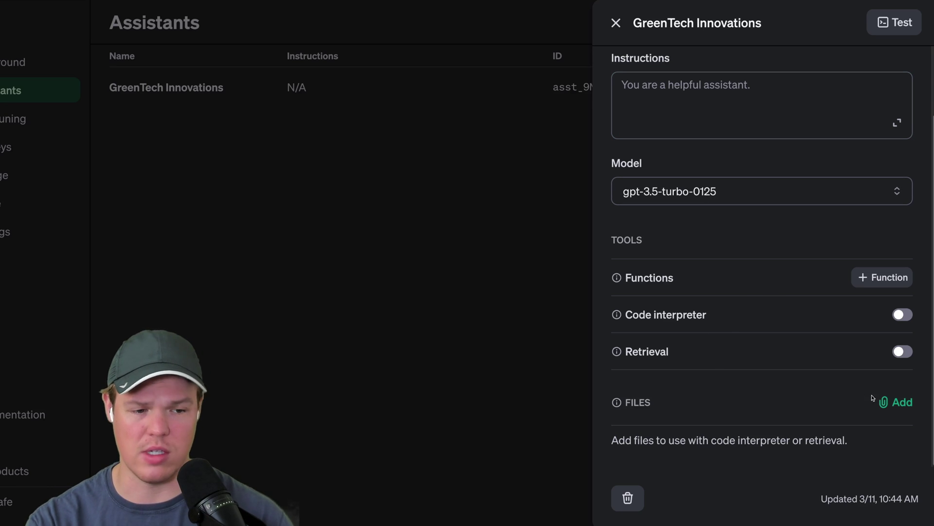
left_click(898, 410)
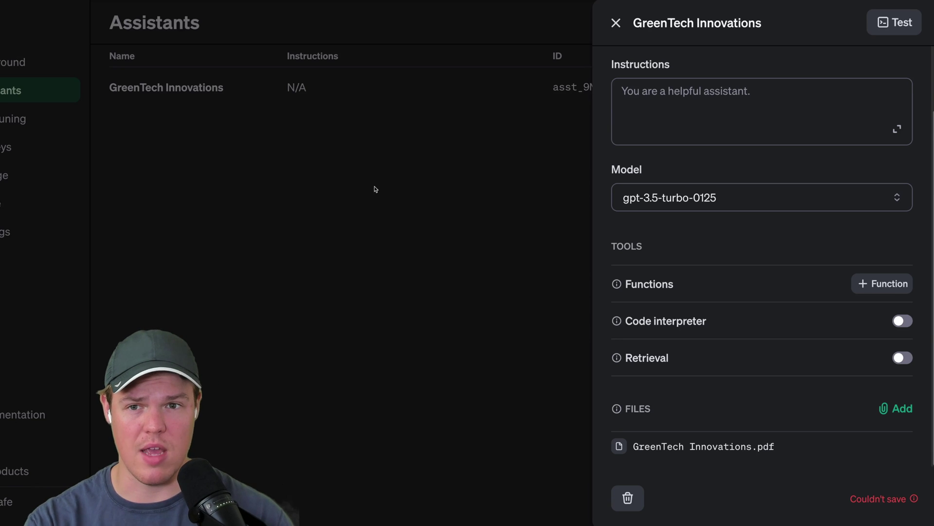
scroll(791, 418, "up", 3)
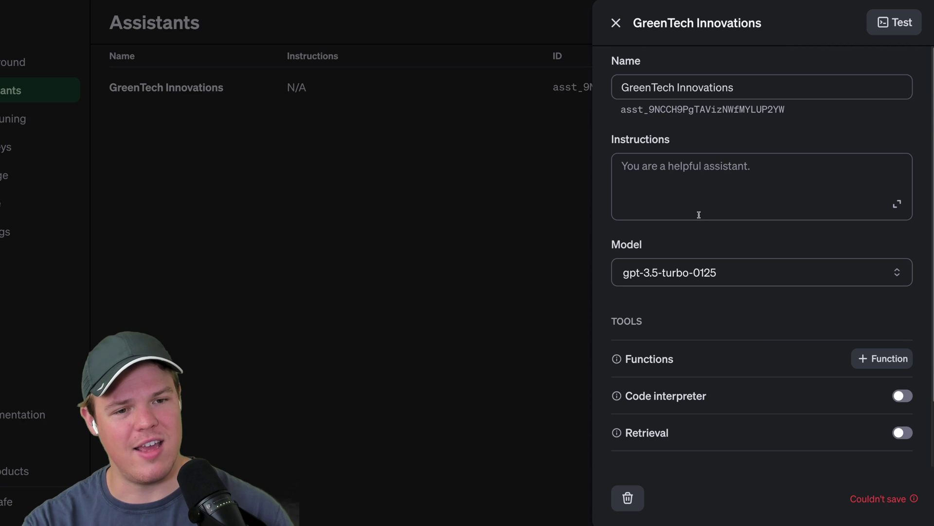
left_click(707, 190)
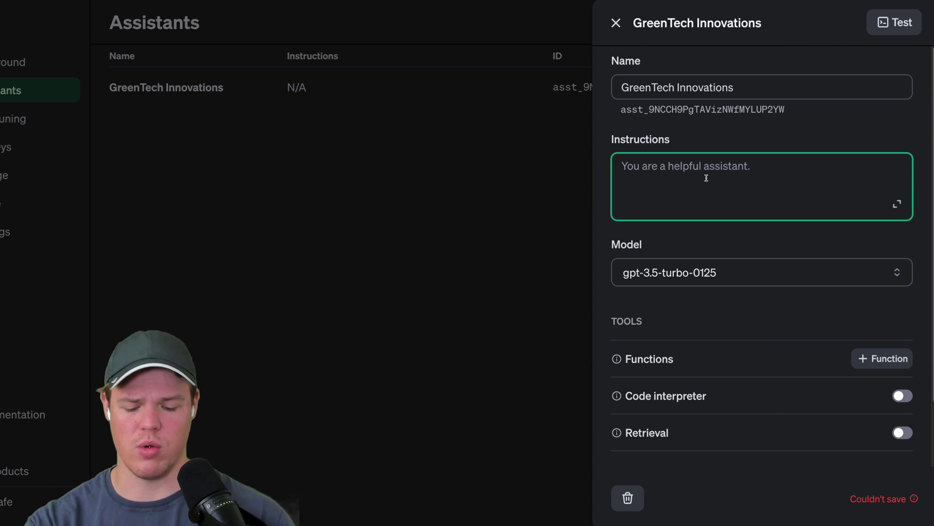
Step: Write the instructions 'Follow the "GreenTech Innovations.pdf" for context on how to respond.'
type("Follow the")
scroll(661, 430, "down", 2)
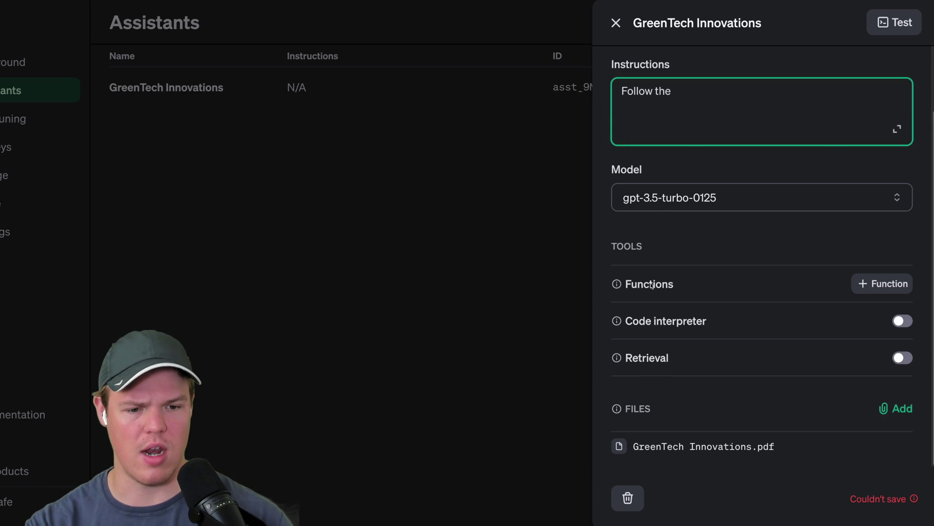
left_click(635, 446)
left_click_drag(780, 446, 630, 446)
key("ctrl+c")
scroll(659, 409, "up", 2)
left_click(716, 180)
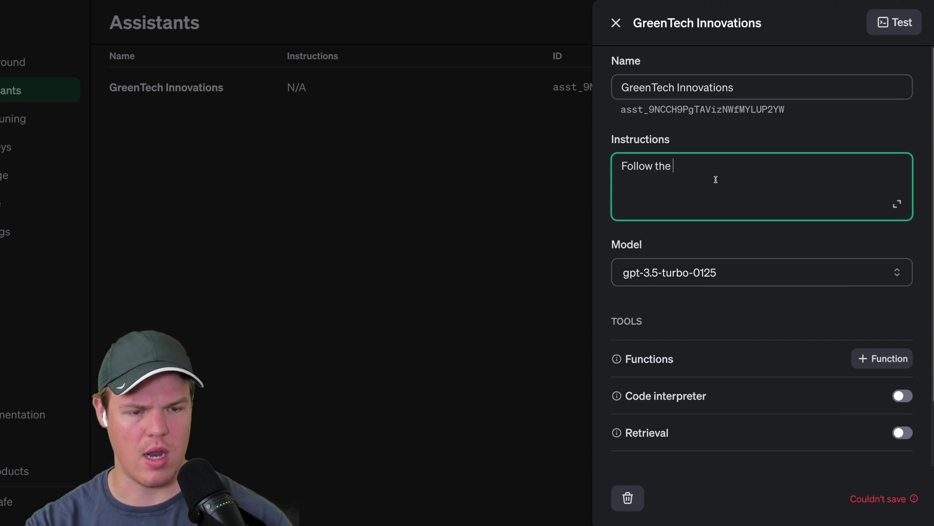
type("\"")
key("ctrl+v")
type("\" fpr")
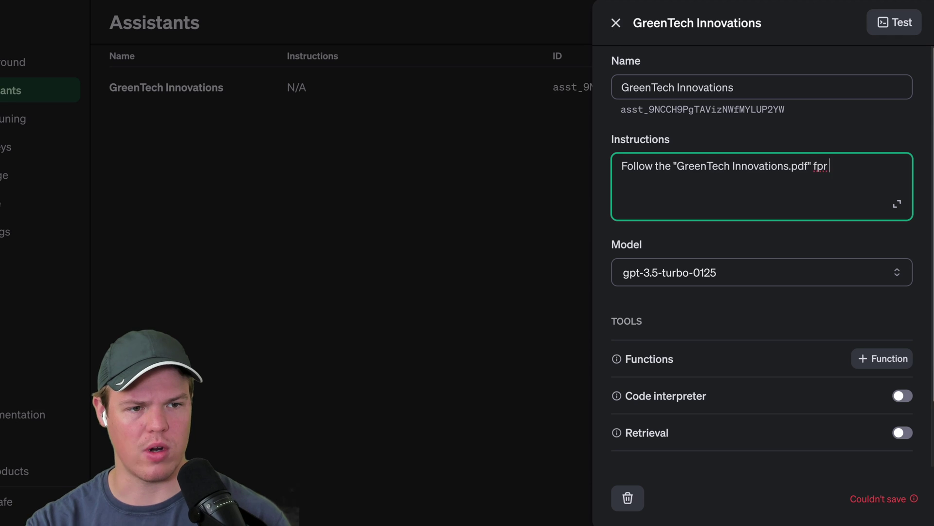
key("BackSpace")
key("BackSpace")
type("or context on h")
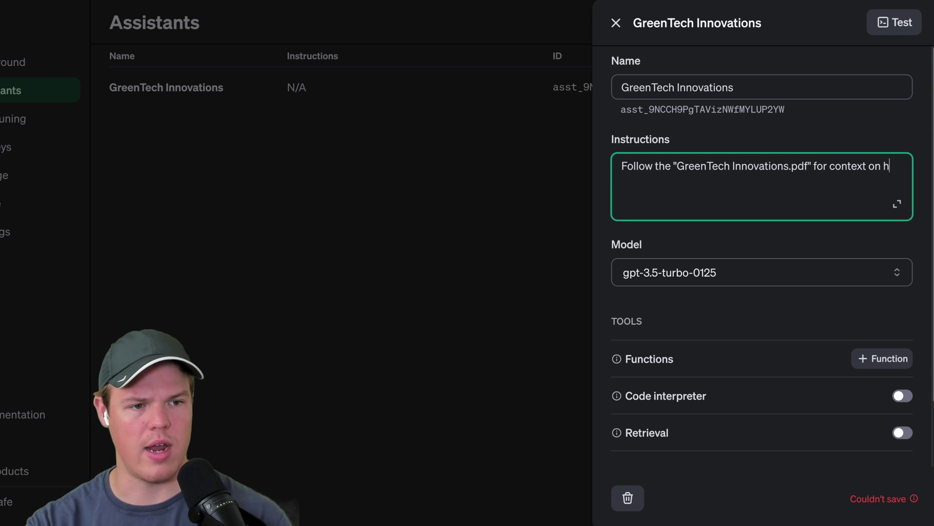
type("ow to respond.")
left_click(762, 268)
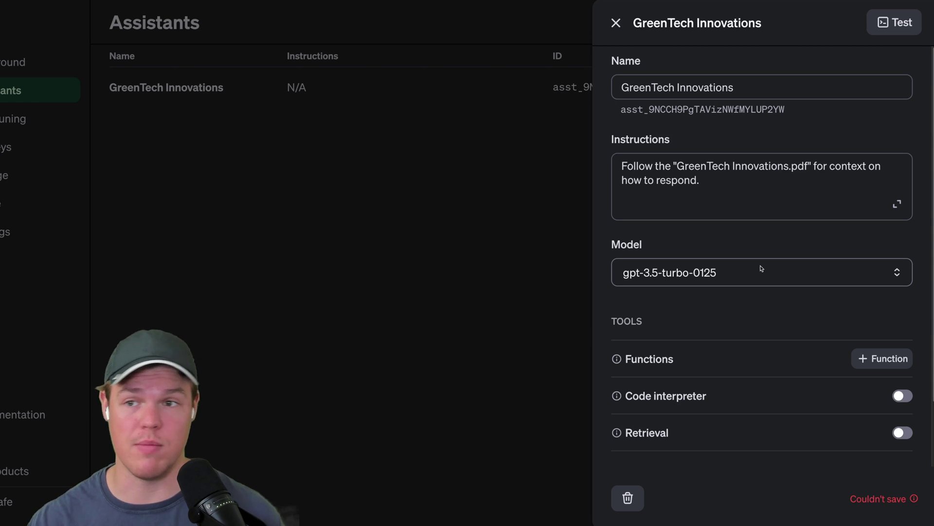
left_click(761, 268)
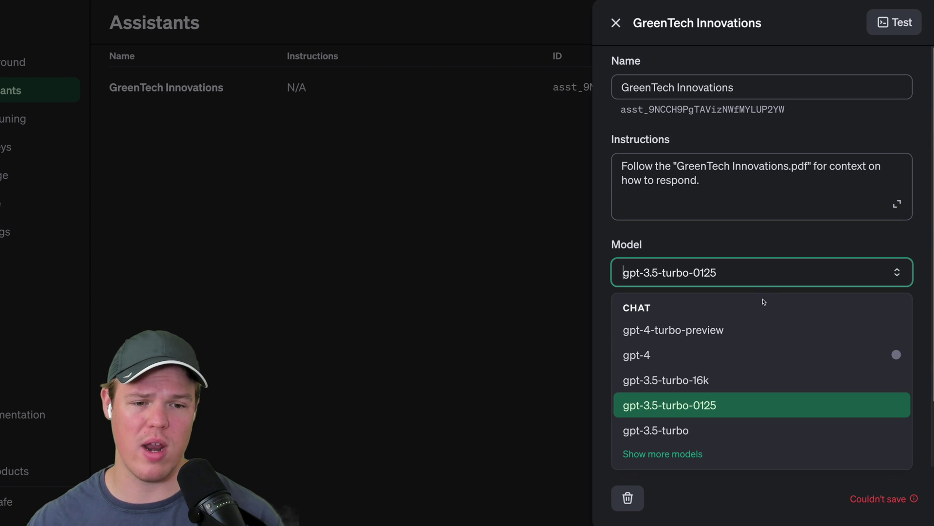
Step: Set the model to gpt-4-turbo-preview, enable Code interpreter and Retrieval, and close the panel
left_click(754, 325)
left_click(764, 296)
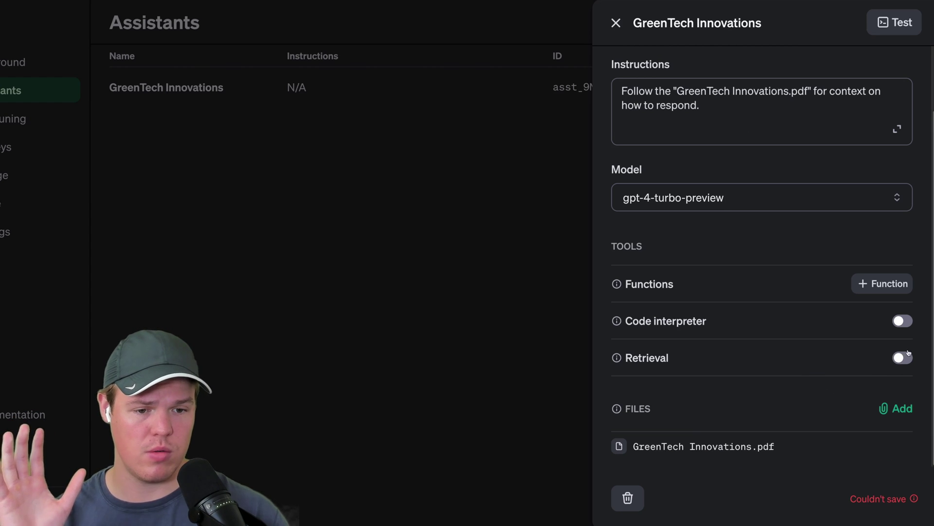
left_click(905, 322)
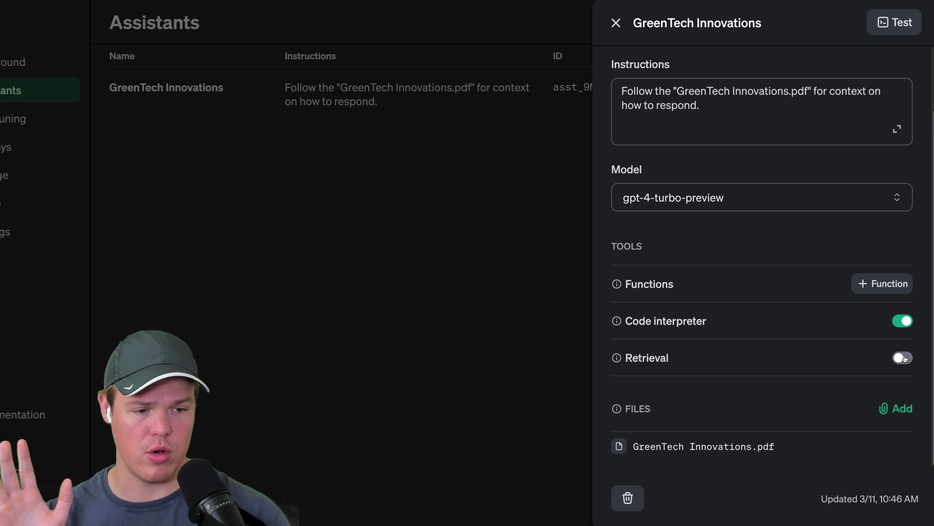
left_click(902, 358)
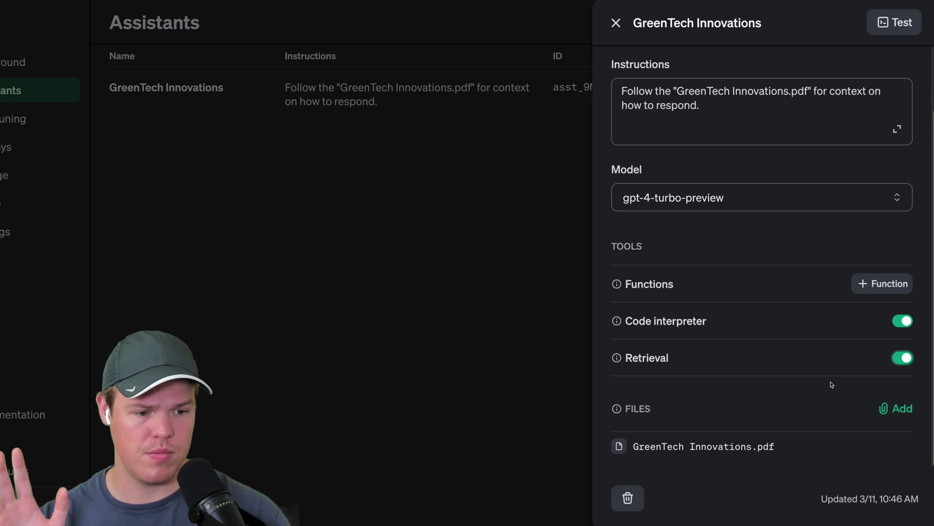
scroll(829, 378, "up", 2)
left_click(519, 168)
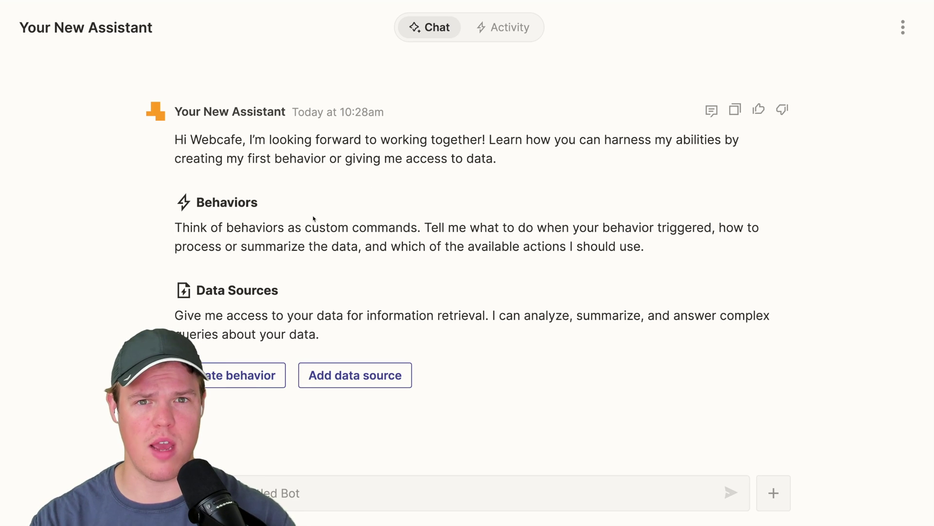
Step: Create a behavior triggered by 'When I message the bot' with the phrase Respond Email
left_click(255, 374)
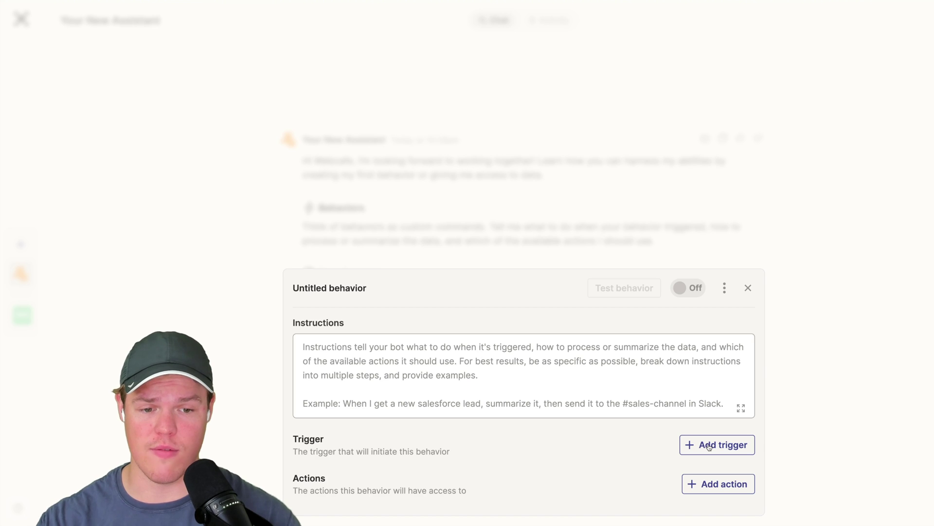
left_click(709, 447)
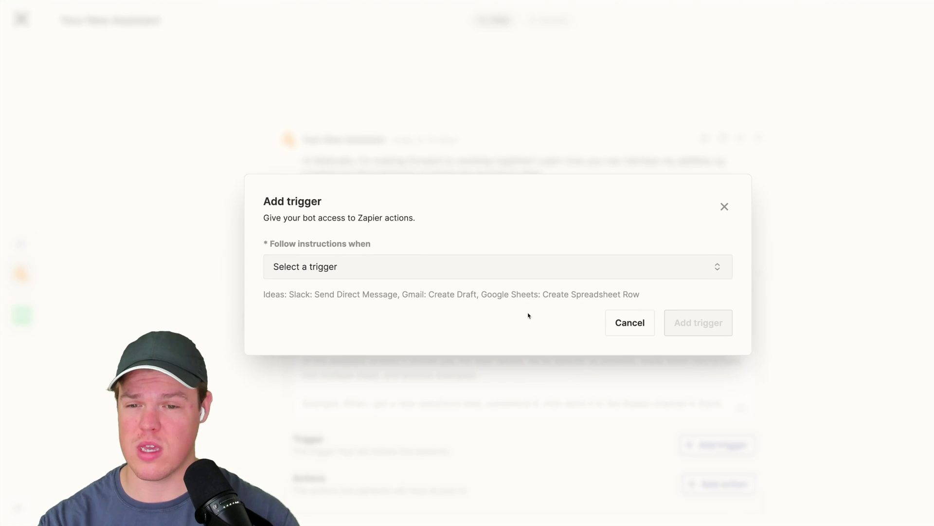
left_click(491, 261)
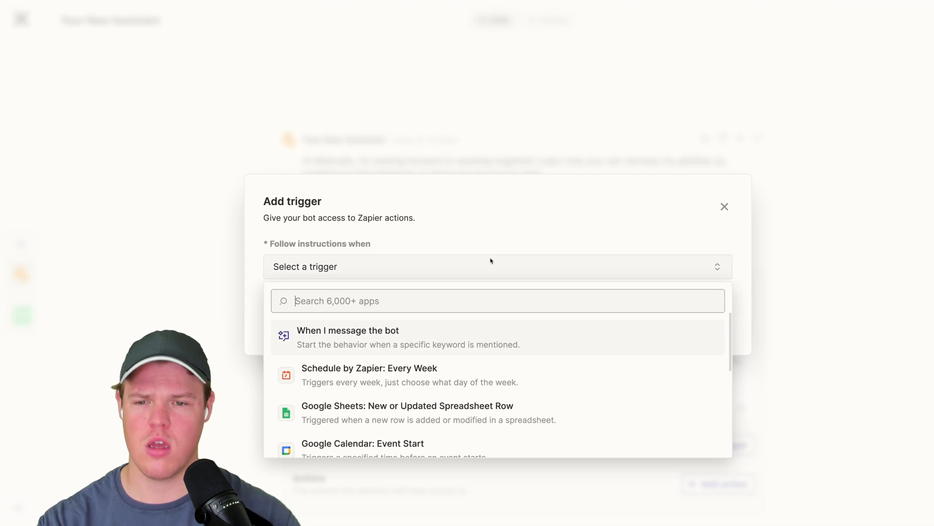
left_click(452, 330)
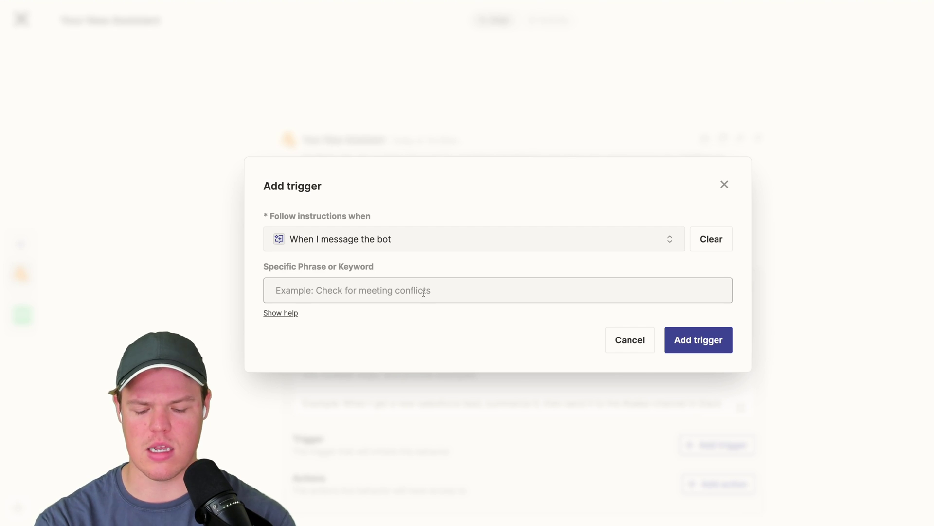
left_click(423, 292)
type("Respond Email")
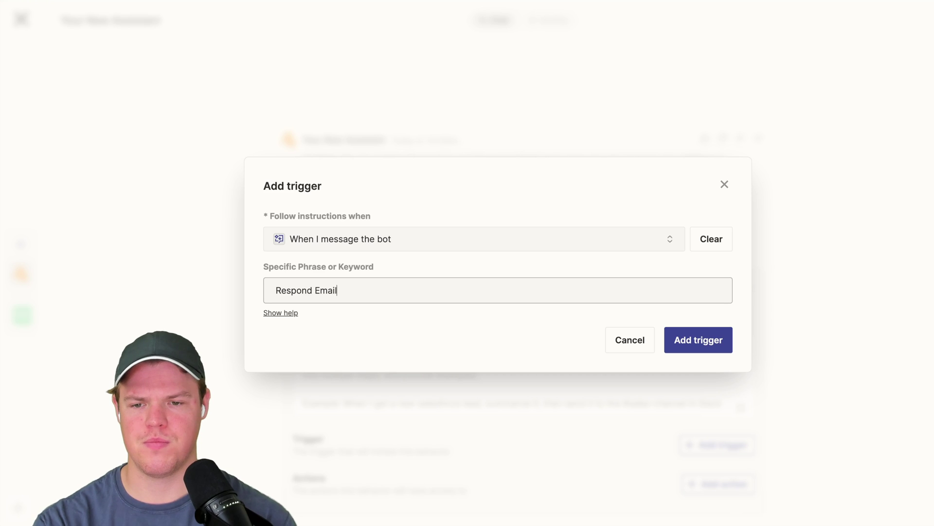
left_click(720, 341)
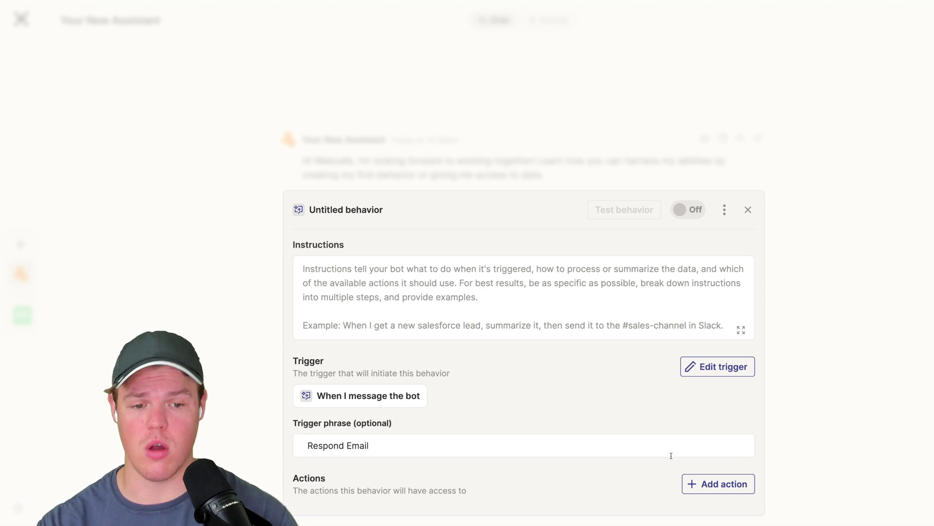
left_click(708, 484)
Step: Choose Gmail: Find Email as the action and select the solar quote question in the email
left_click(407, 265)
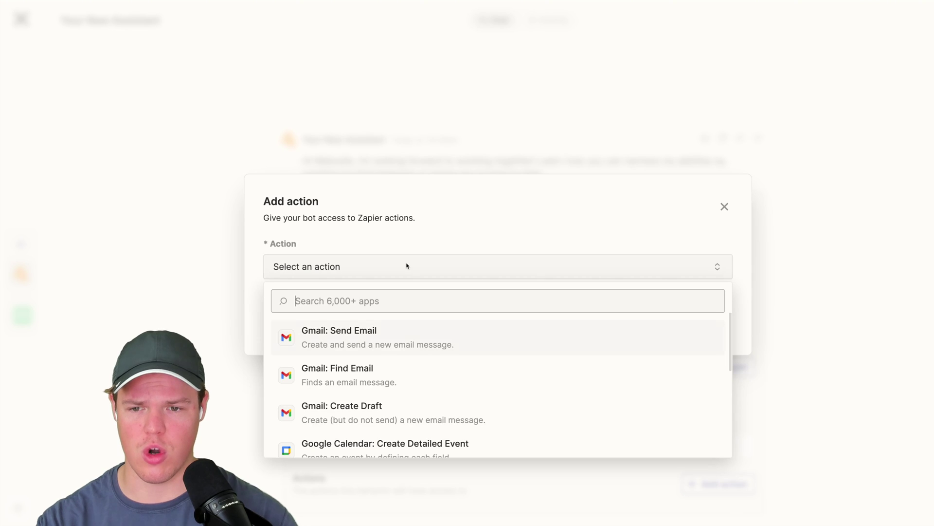
left_click(400, 366)
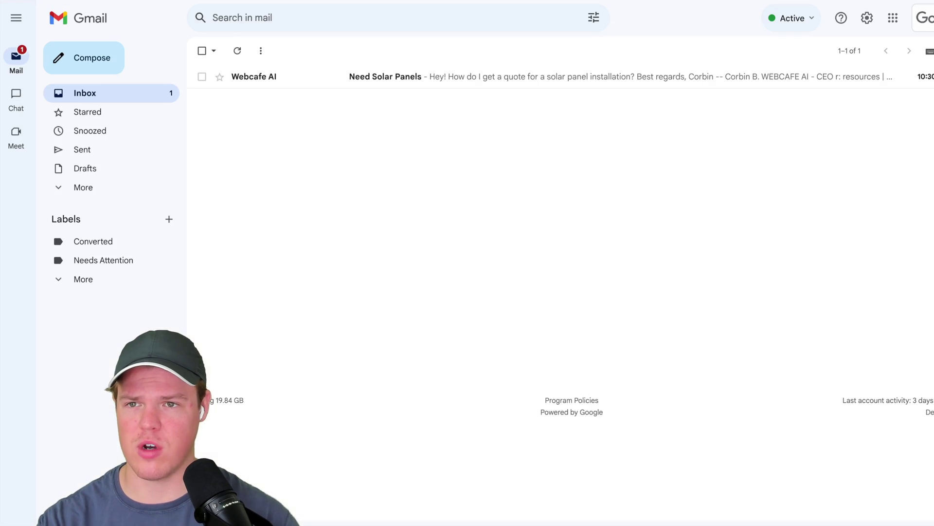
left_click(395, 78)
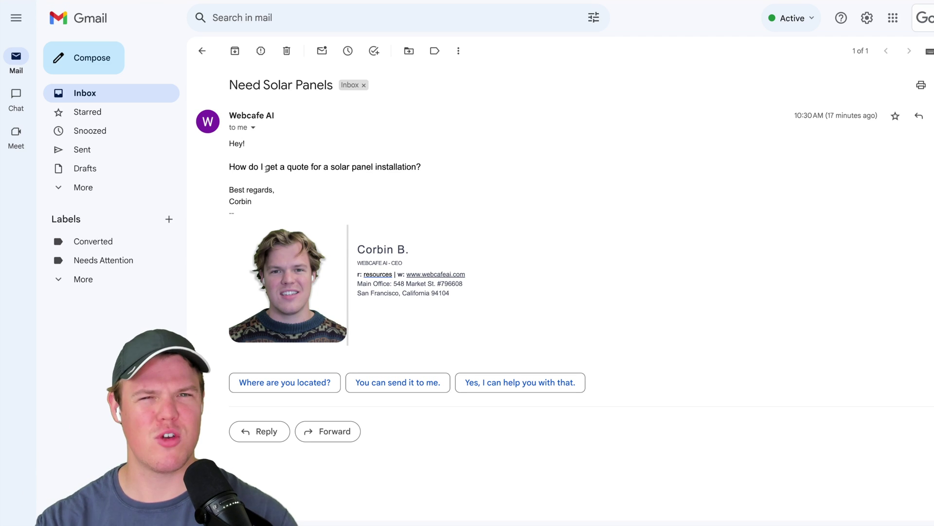
left_click_drag(229, 168, 447, 166)
left_click(448, 165)
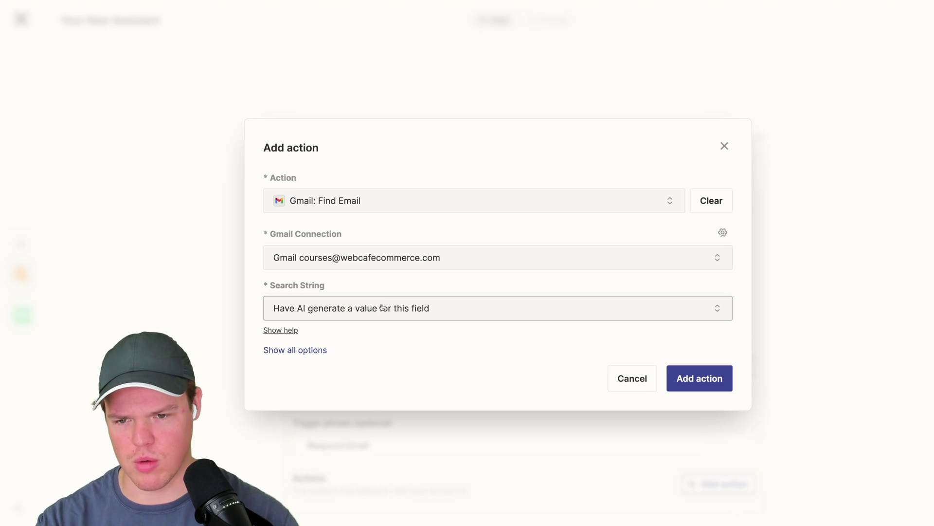
Step: Set Search String to a specific value and return to the Need Solar Panels email in Gmail
left_click(388, 308)
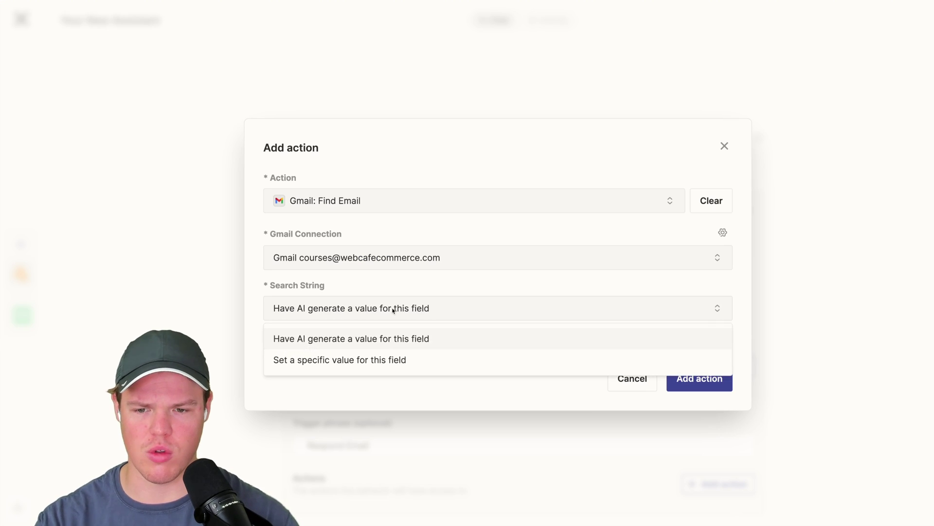
left_click(392, 360)
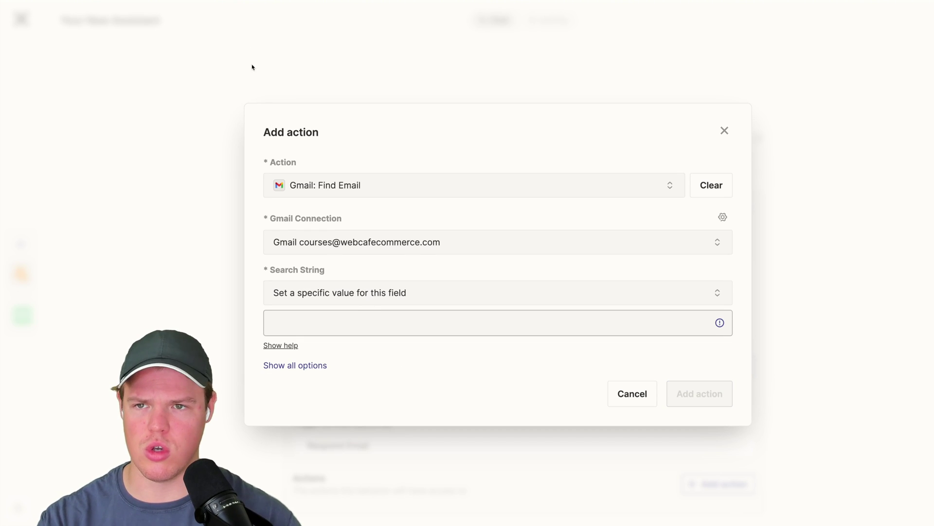
left_click(234, 1)
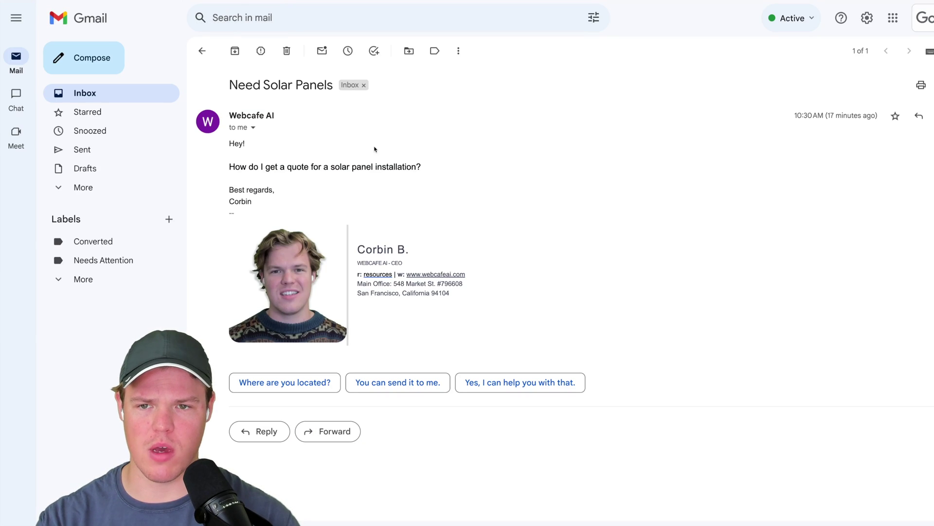
Step: Reopen the Need Solar Panels email in Gmail and copy its subject line
left_click(203, 50)
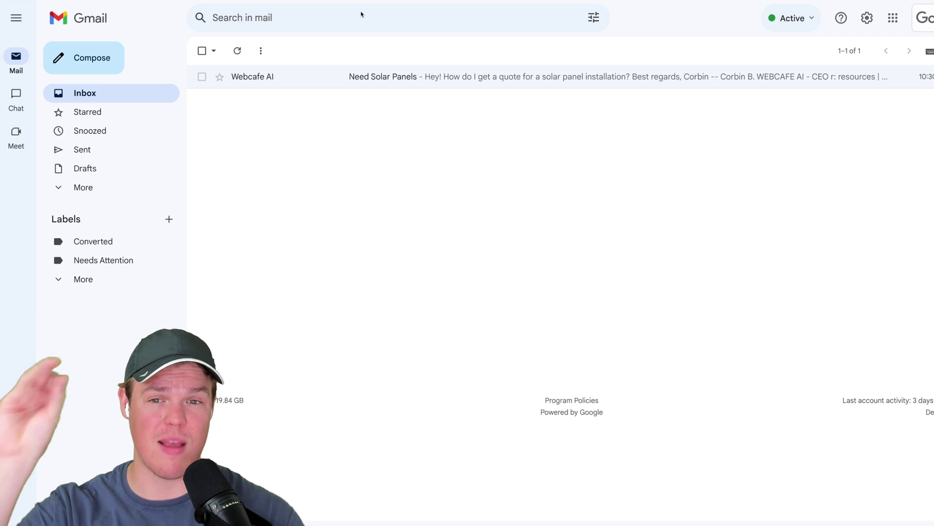
left_click(423, 76)
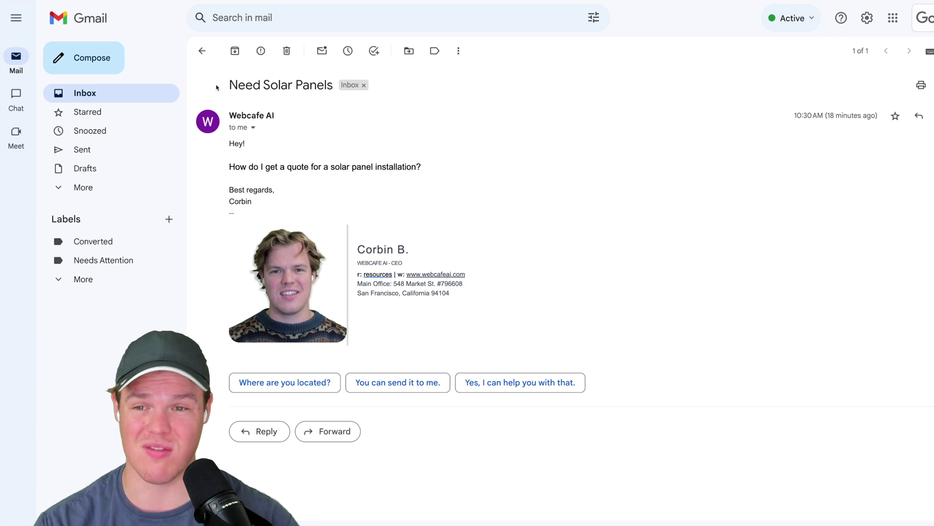
left_click_drag(217, 87, 337, 85)
key("ctrl+c")
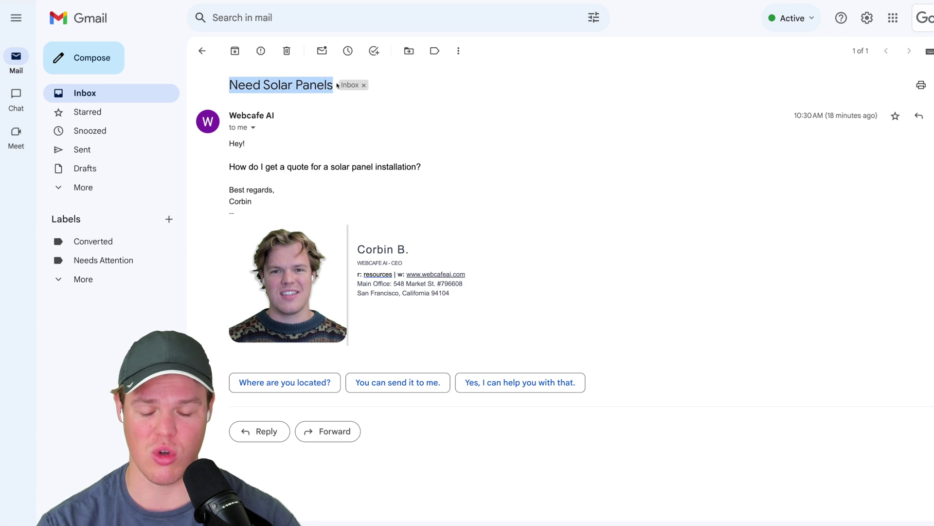
left_click(457, 125)
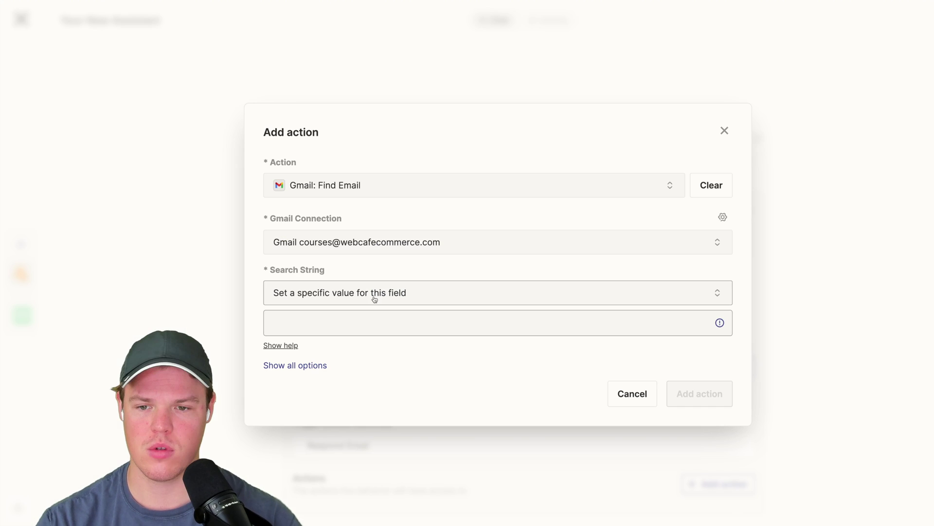
left_click(357, 321)
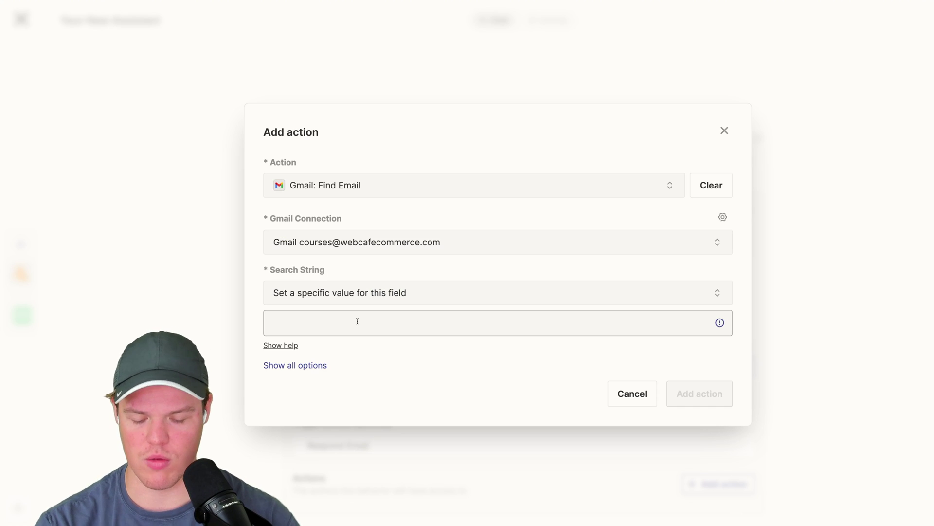
Step: Paste 'Need Solar Panels' as the Find Email search string and add the action
key("ctrl+v")
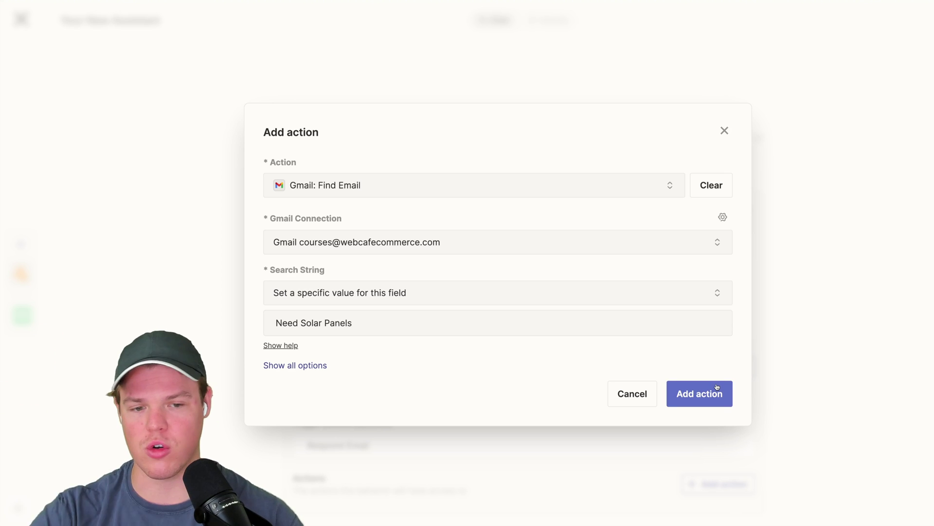
left_click(716, 398)
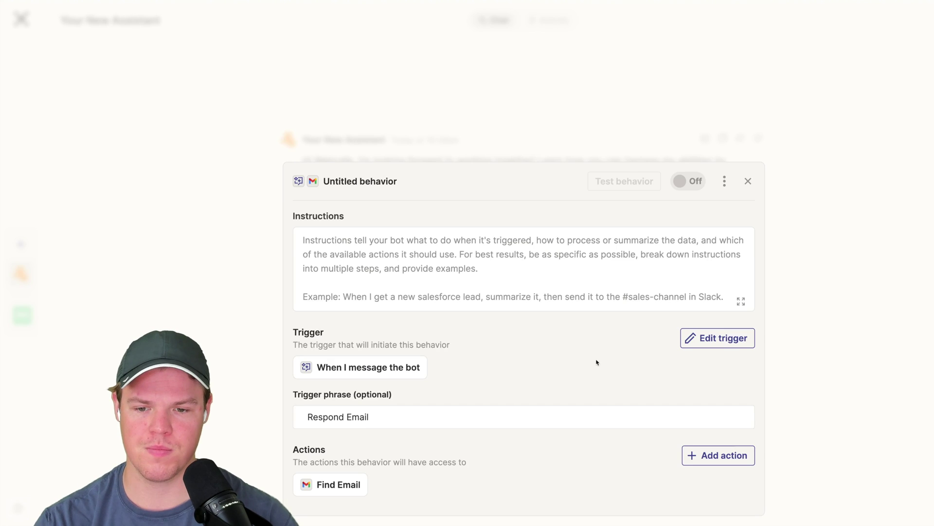
Step: Add a new ChatGPT Conversation With Assistant action to the behavior
left_click(717, 455)
left_click(380, 263)
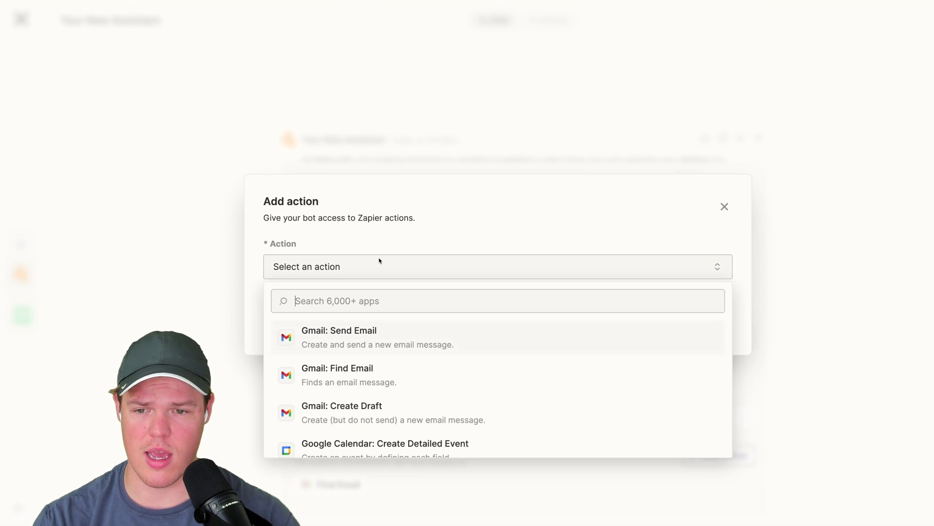
type("caht")
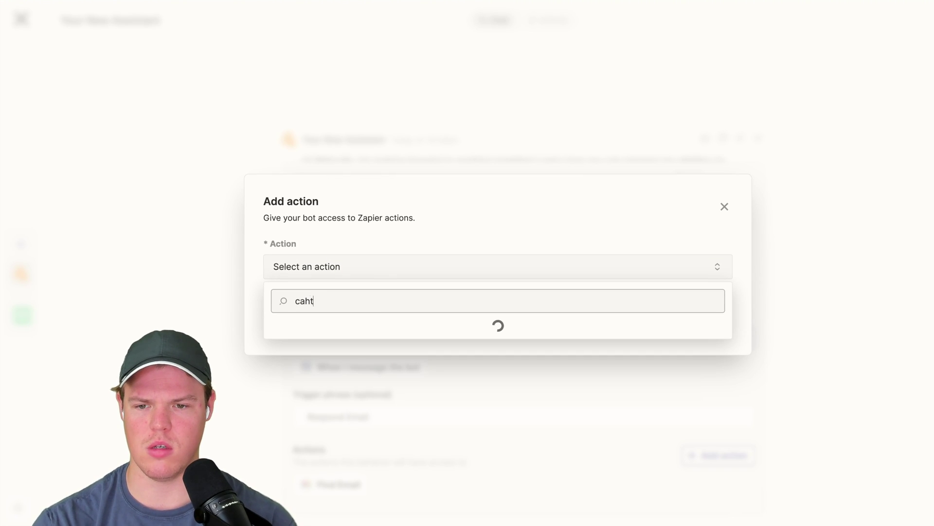
key("BackSpace")
key("BackSpace")
key("BackSpace")
type("hatgpt")
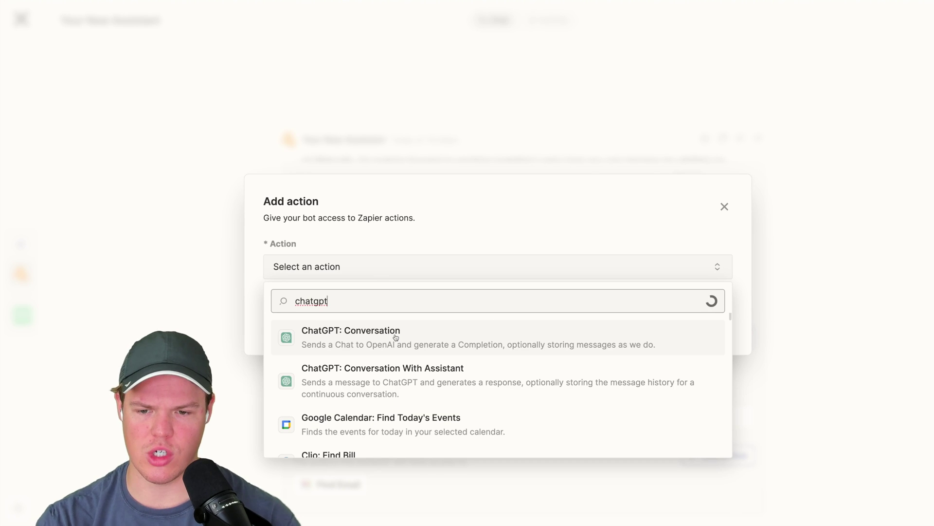
left_click(432, 419)
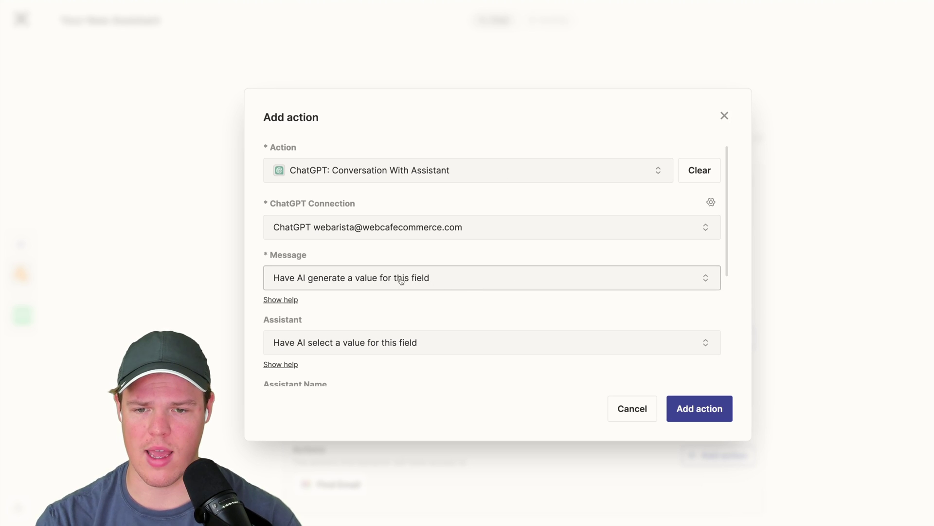
Step: Set the action's Assistant to GreenTech Innovations
scroll(414, 297, "down", 1)
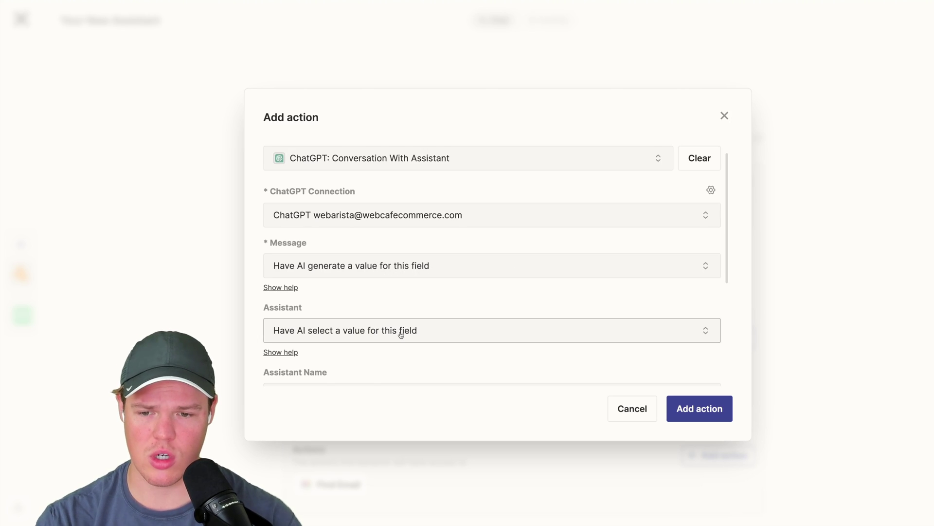
left_click(401, 332)
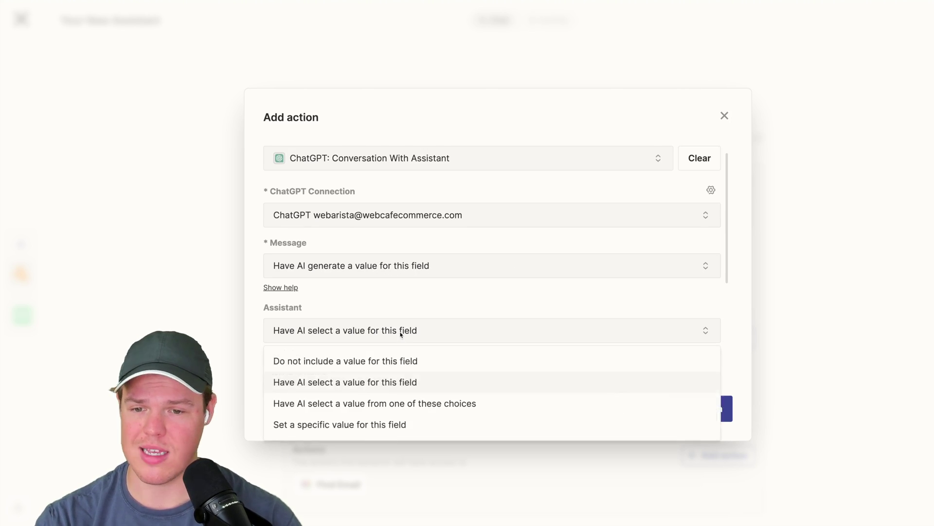
left_click(402, 424)
left_click(403, 365)
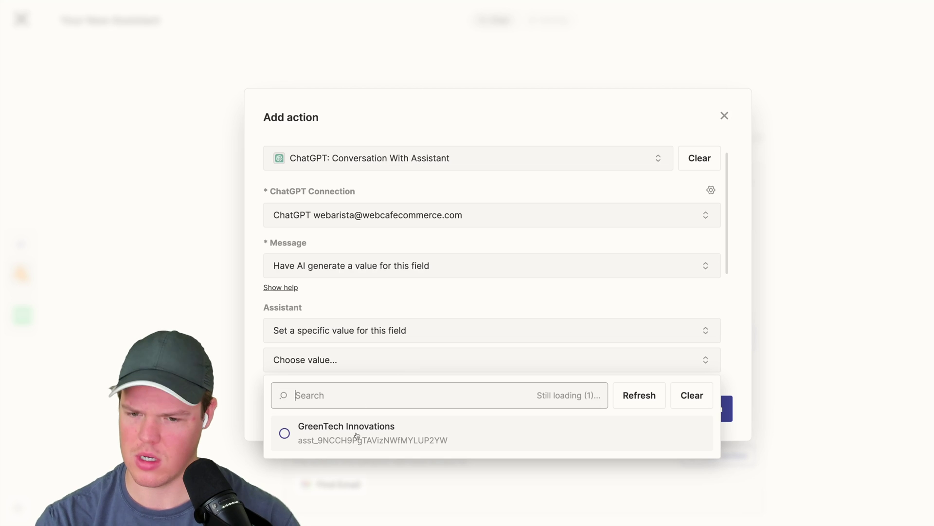
left_click(369, 434)
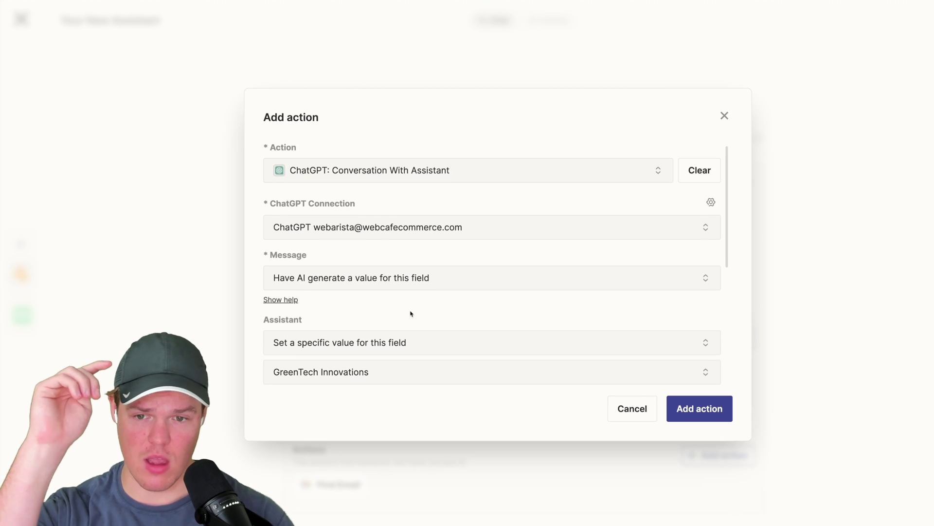
scroll(411, 311, "down", 4)
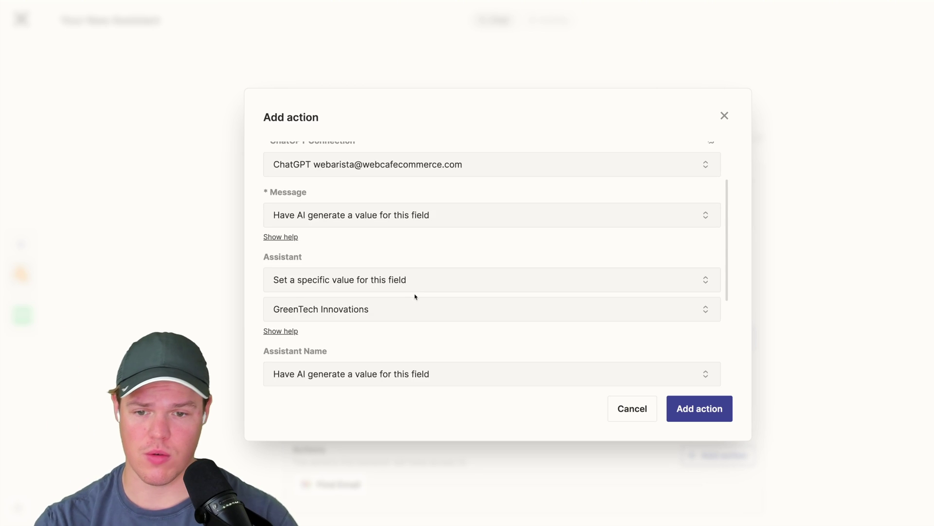
scroll(419, 299, "down", 3)
scroll(423, 311, "up", 4)
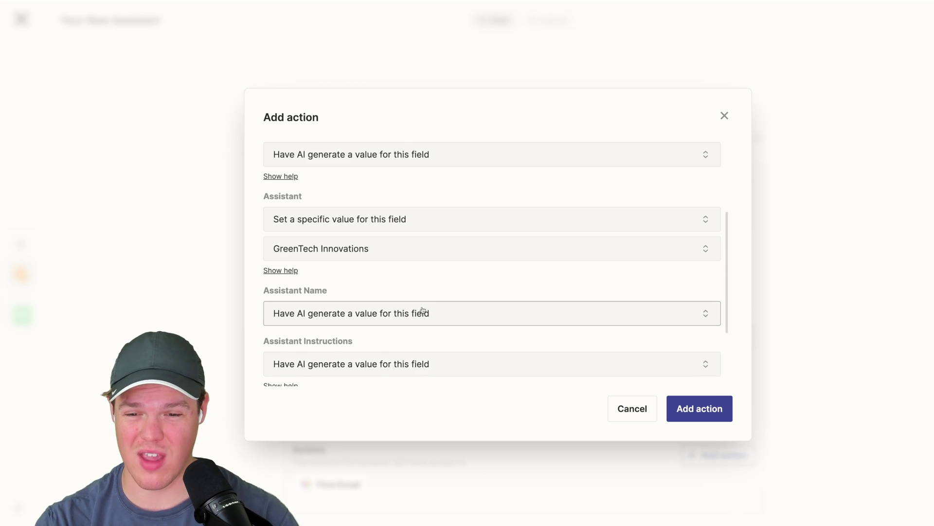
scroll(425, 310, "down", 2)
Step: Set the Model to gpt-4-turbo-preview and save the ChatGPT action
left_click(410, 339)
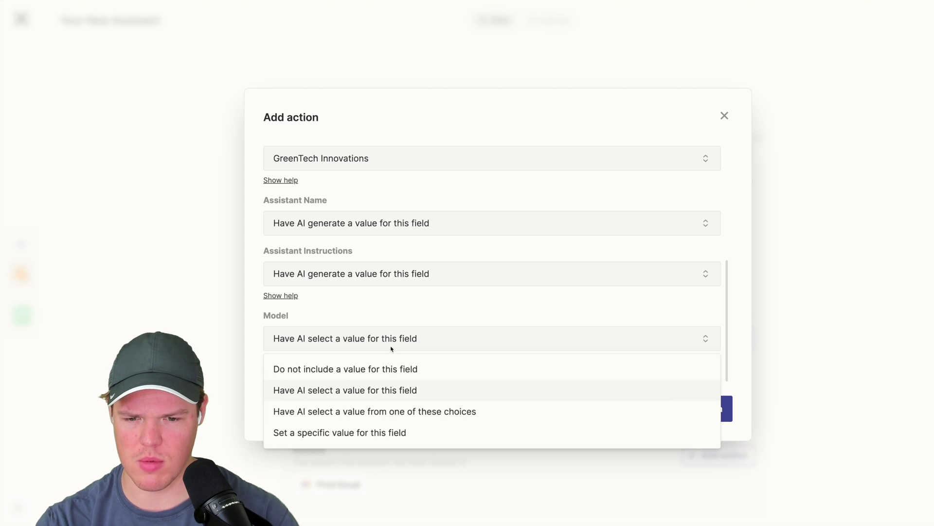
left_click(387, 439)
left_click(401, 372)
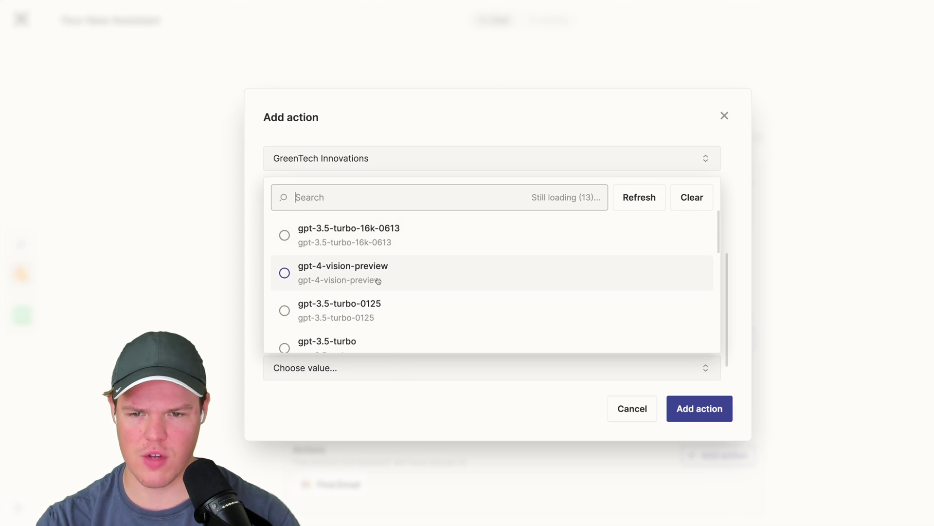
left_click(384, 277)
scroll(467, 337, "down", 5)
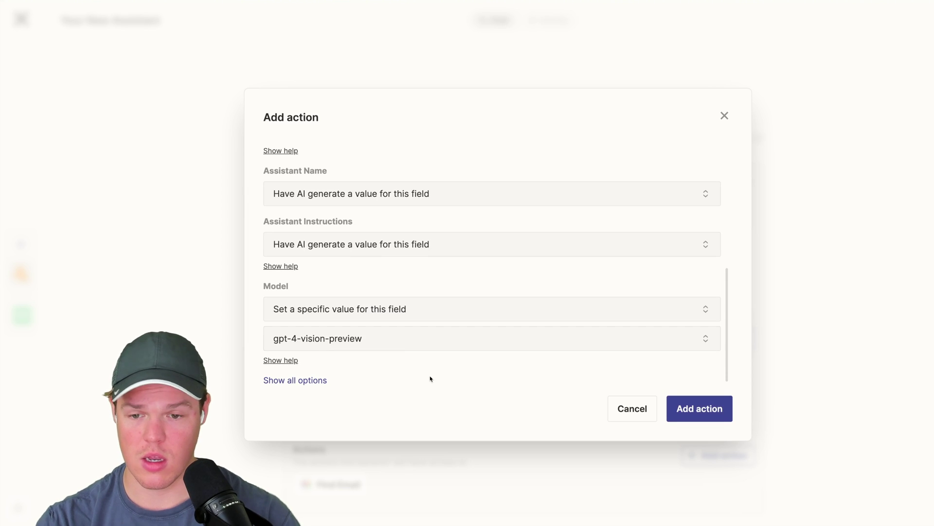
left_click(406, 349)
scroll(392, 428, "down", 6)
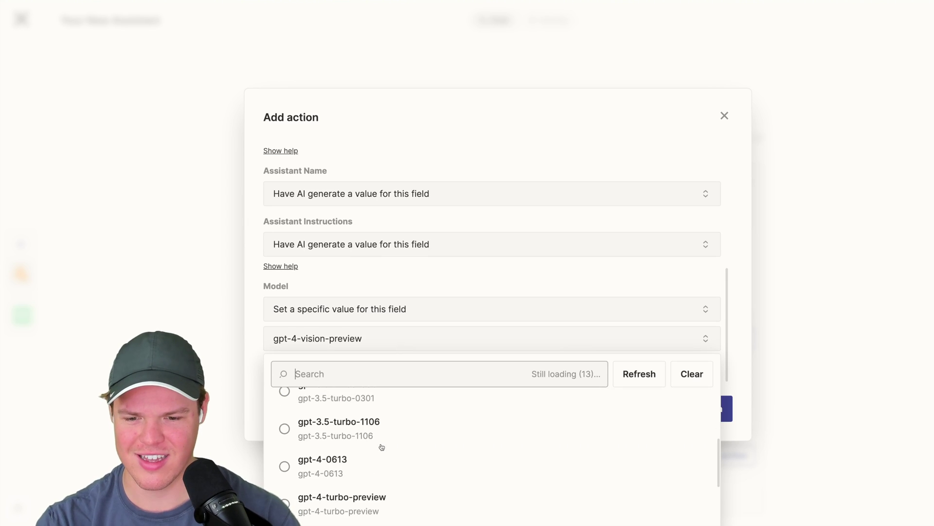
left_click(380, 451)
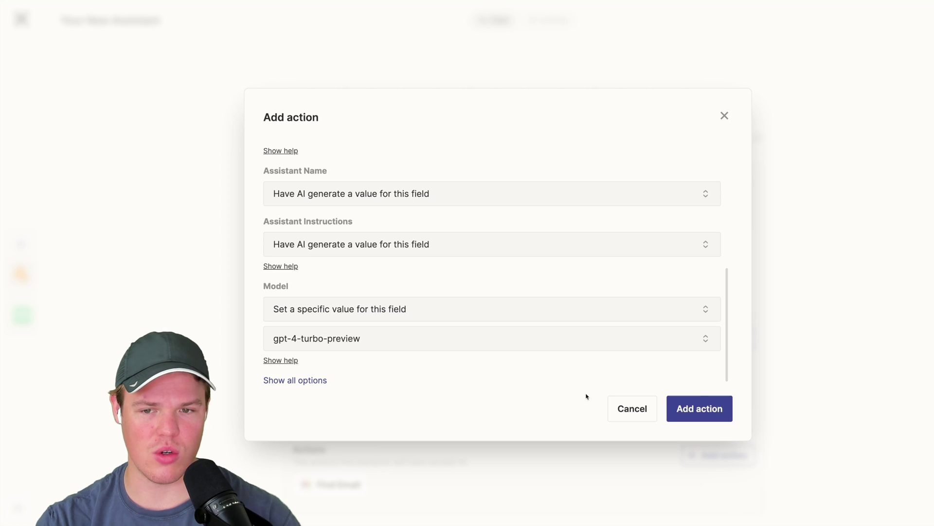
scroll(538, 325, "up", 2)
scroll(545, 327, "up", 4)
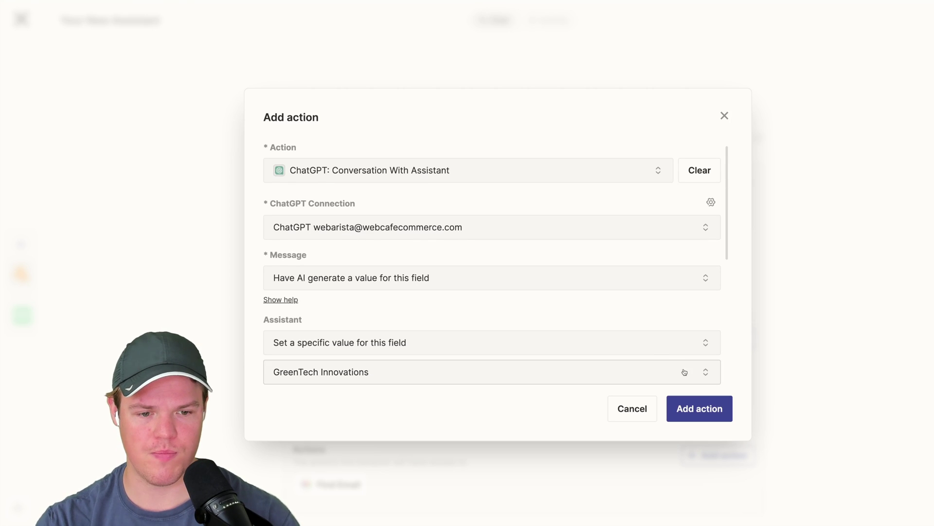
left_click(711, 409)
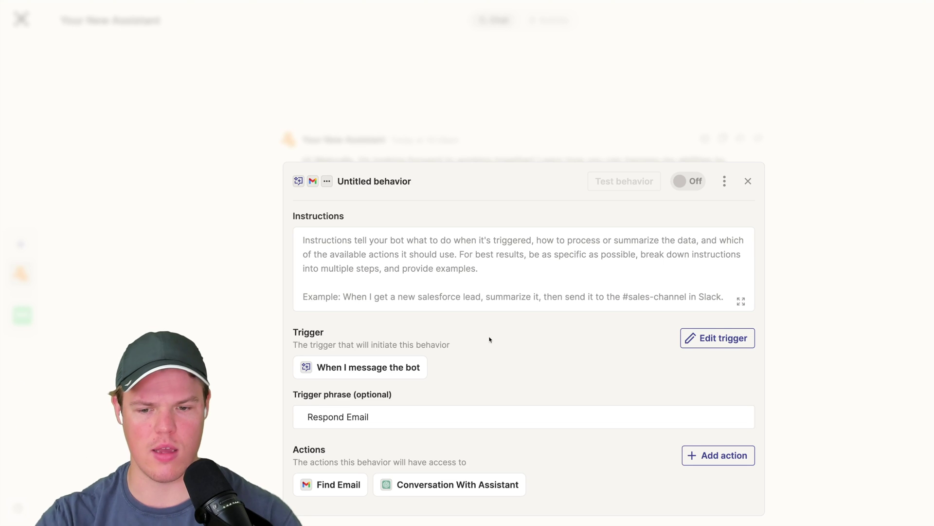
left_click(419, 263)
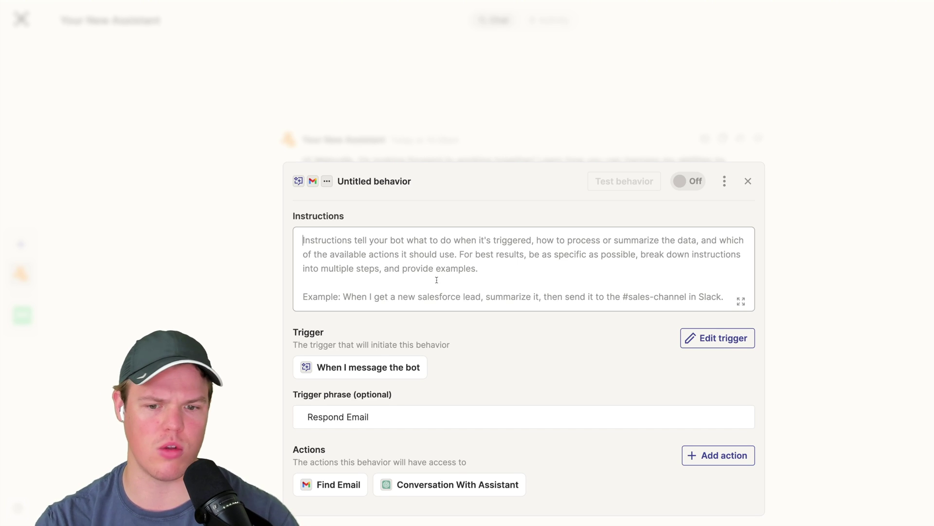
left_click(437, 485)
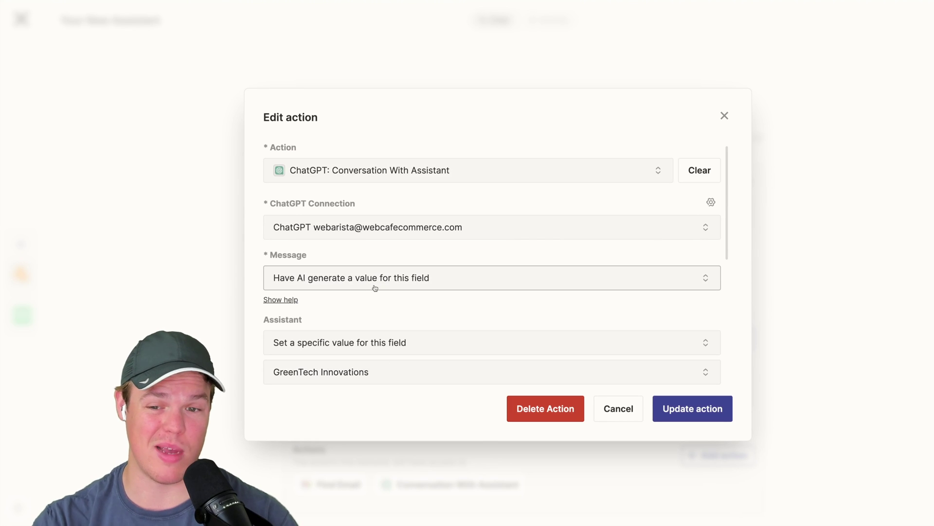
scroll(535, 297, "down", 1)
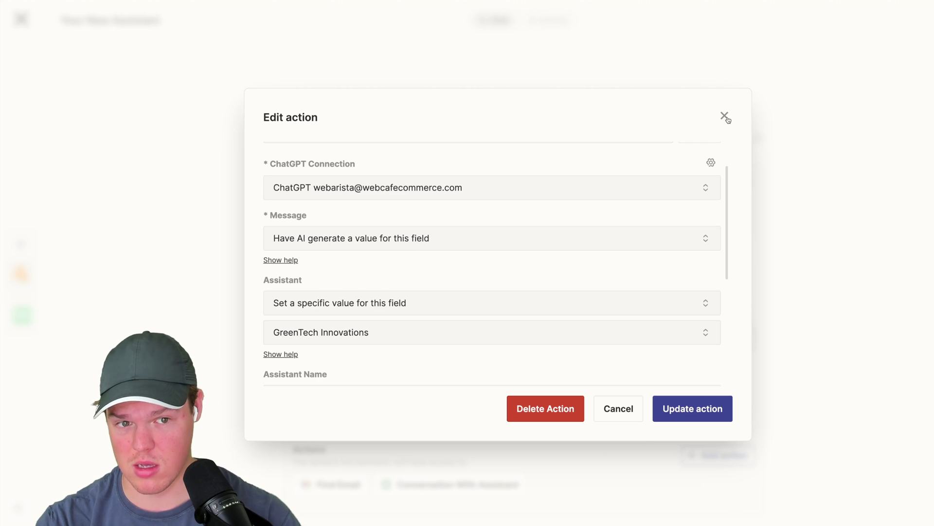
left_click(724, 116)
Step: Add a Gmail Create Draft action with subject, recipient and body left to AI
left_click(712, 456)
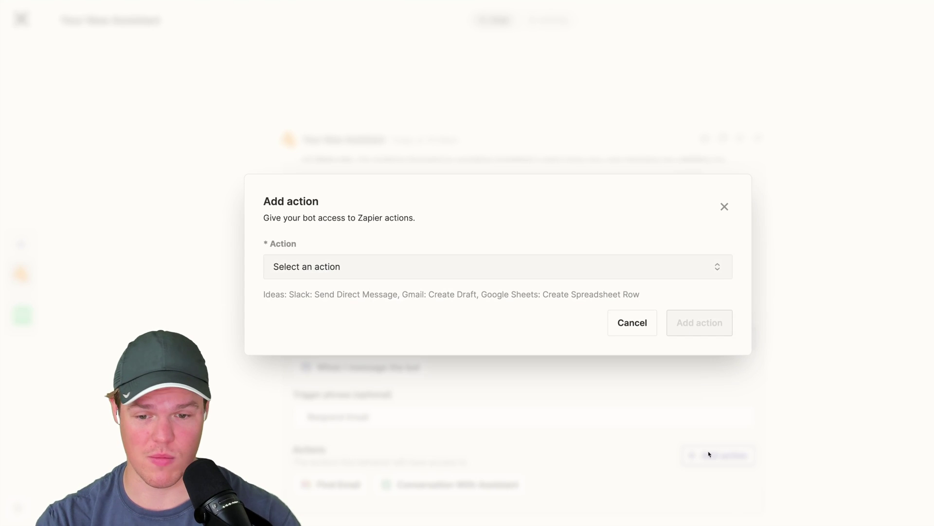
left_click(437, 277)
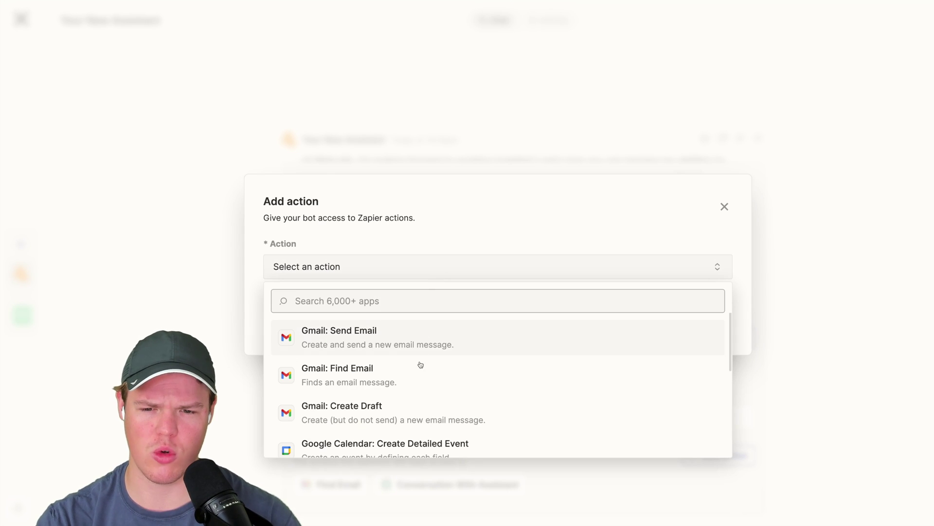
scroll(414, 376, "down", 1)
scroll(427, 340, "up", 1)
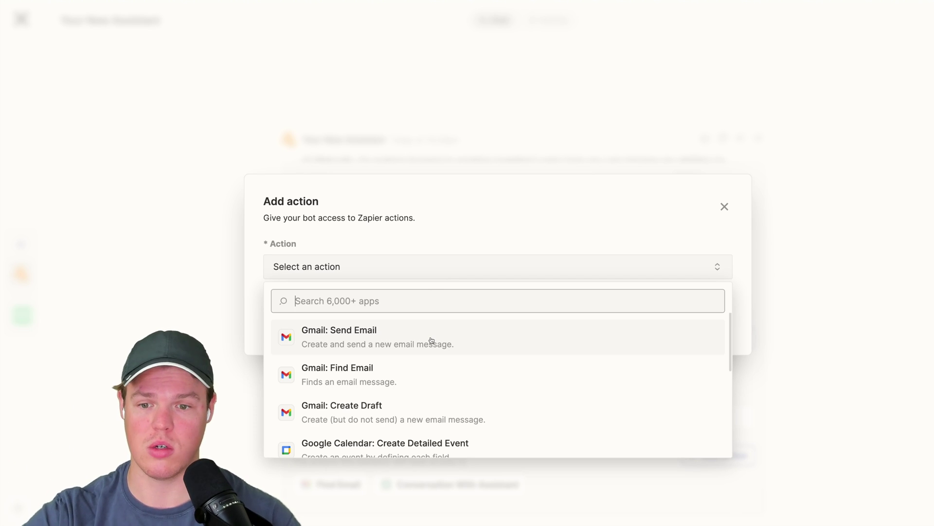
left_click(439, 405)
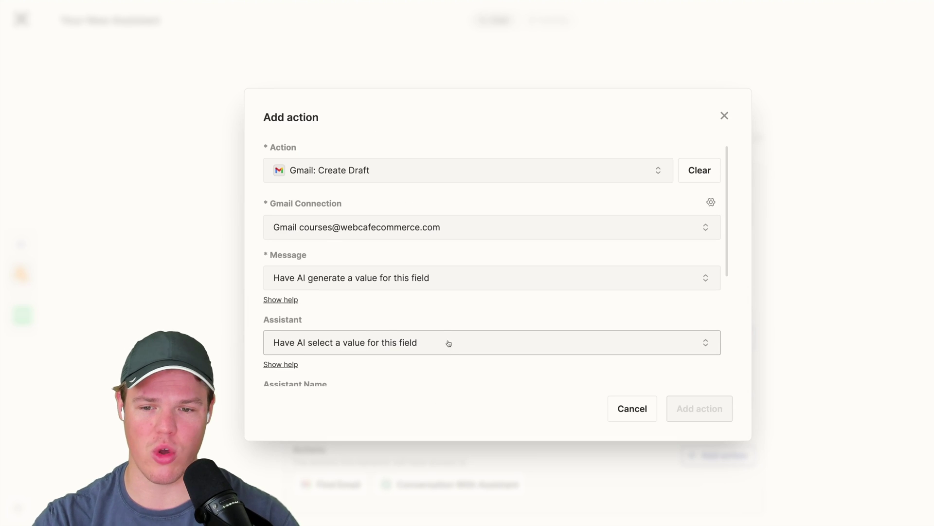
scroll(440, 319, "down", 1)
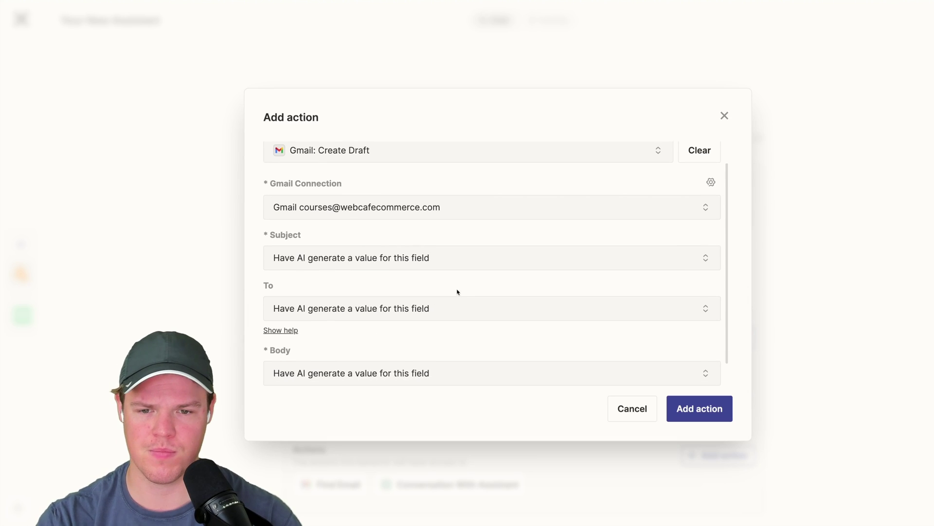
scroll(458, 292, "down", 1)
left_click(681, 408)
left_click(431, 251)
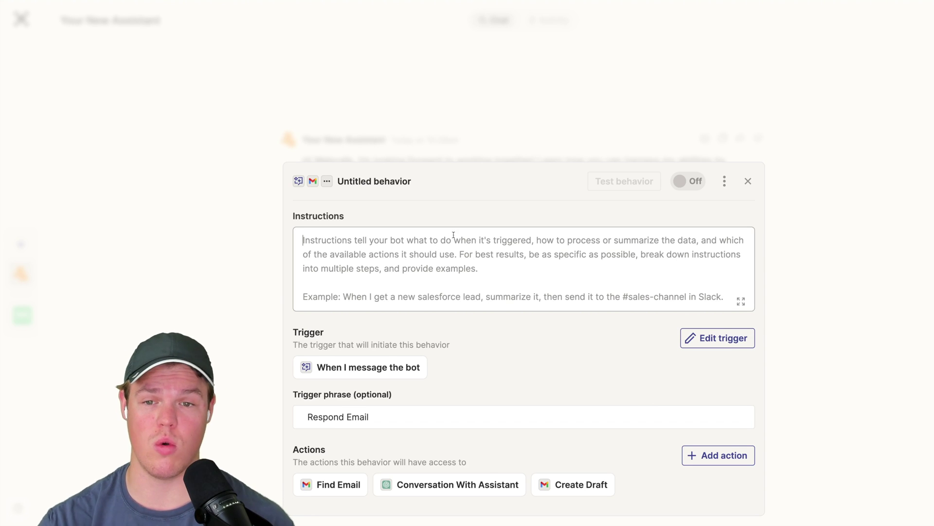
Step: Begin the instructions with 'When I say "Respond Email"' as the trigger line
left_click_drag(412, 181, 337, 181)
left_click(402, 241)
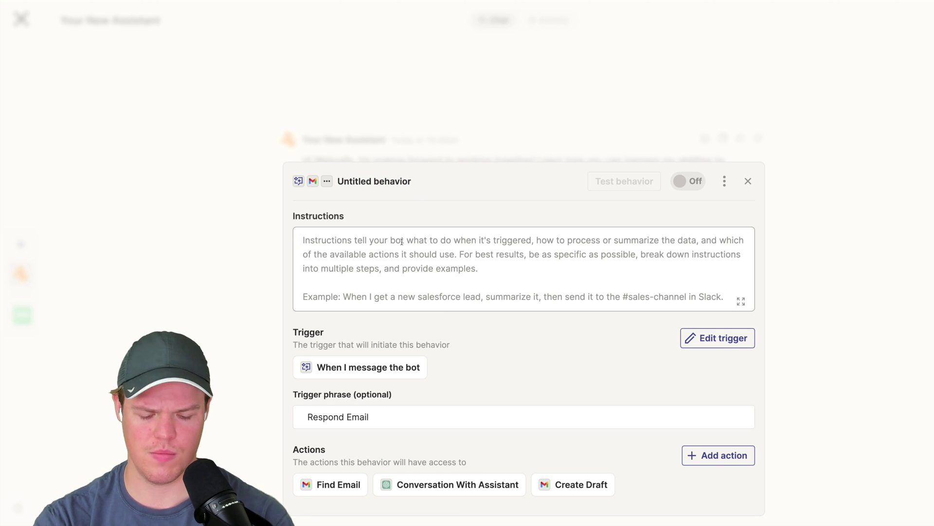
type("When I say")
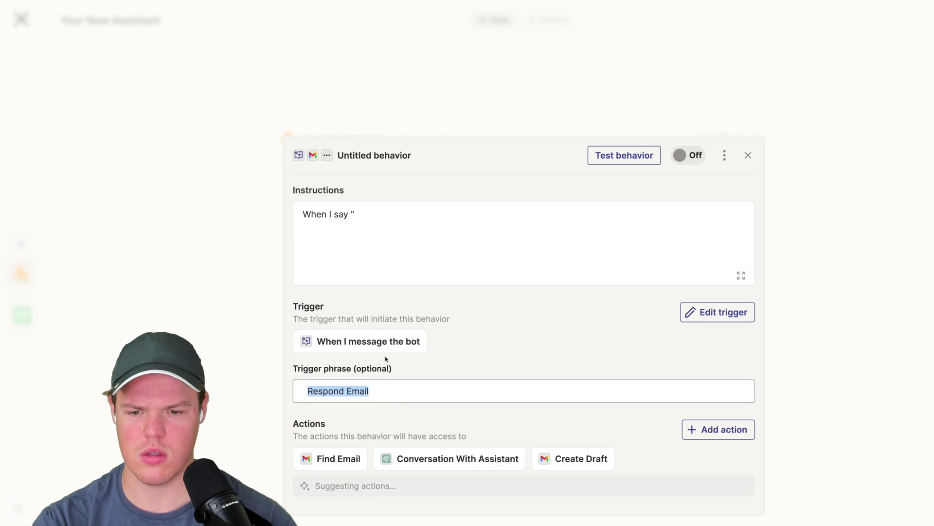
left_click(374, 227)
type("\"")
type("Respond Email")
type("\"")
key("Return")
key("Return")
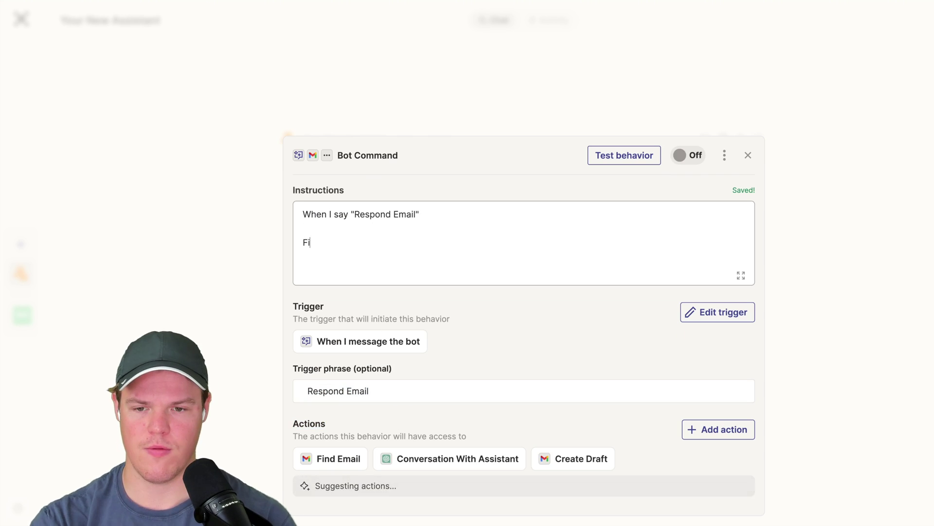
Step: Add lines to find the email, understand its subject and body, then use "Conversation With Assistant"
type("Find the email, and un")
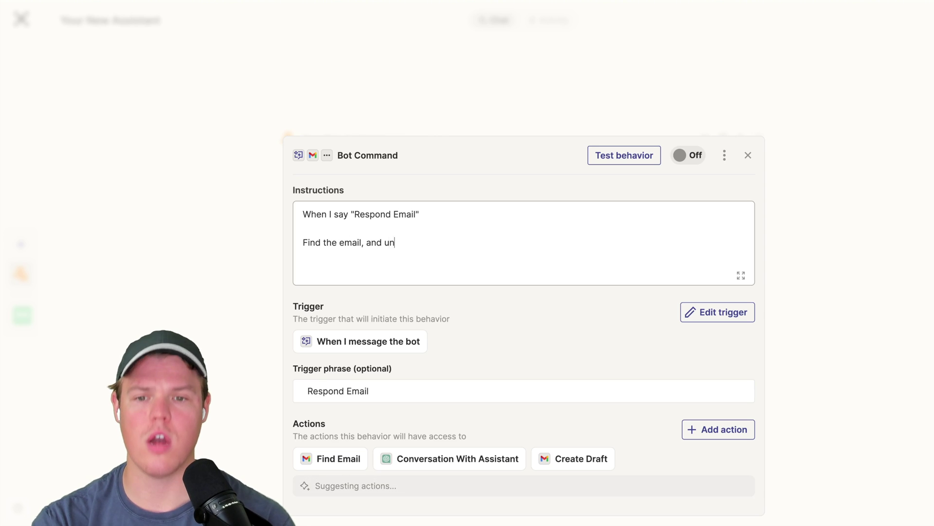
type("derstand the ti")
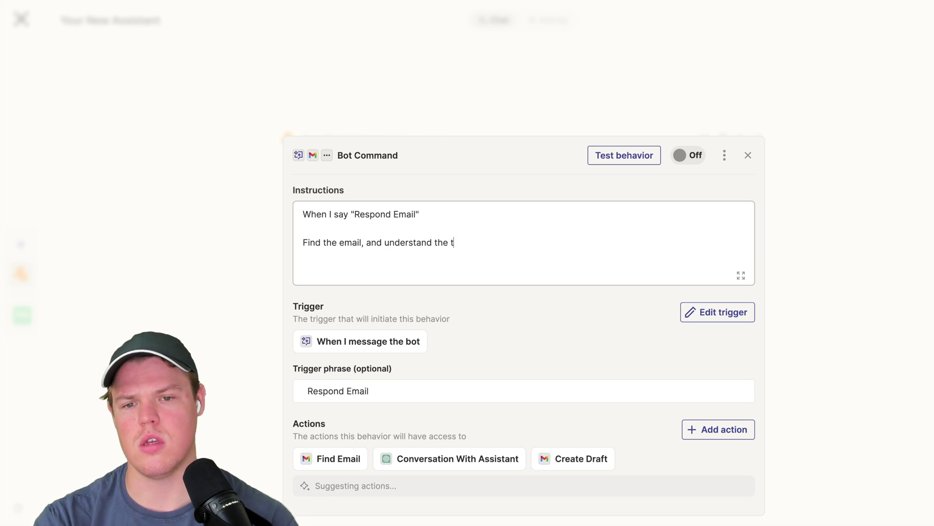
key("BackSpace")
key("BackSpace")
type("subject line ")
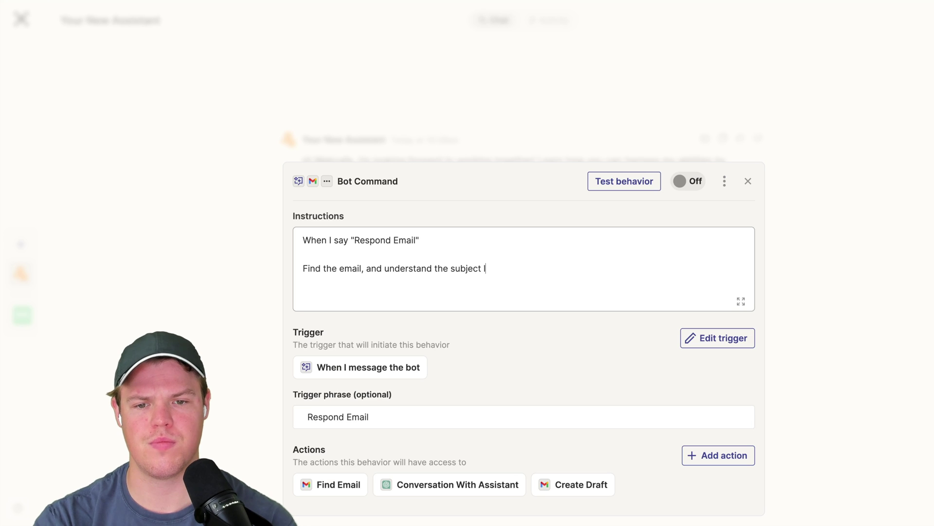
type("and body.")
key("Return")
key("Return")
type("Once ")
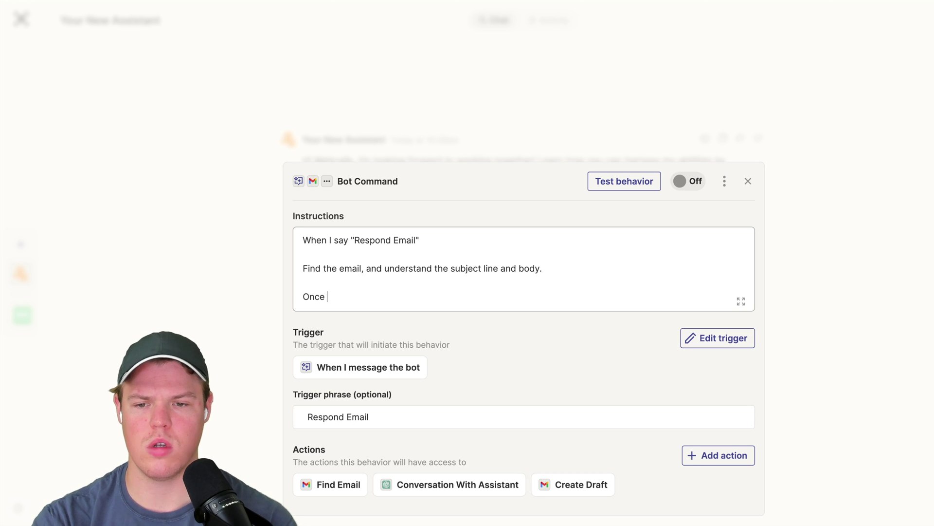
type("you understand ")
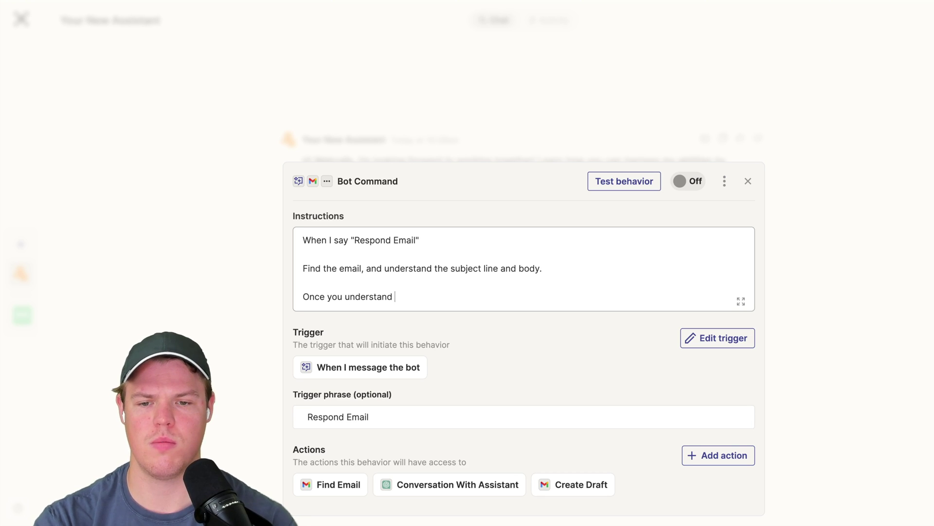
type("both, use ")
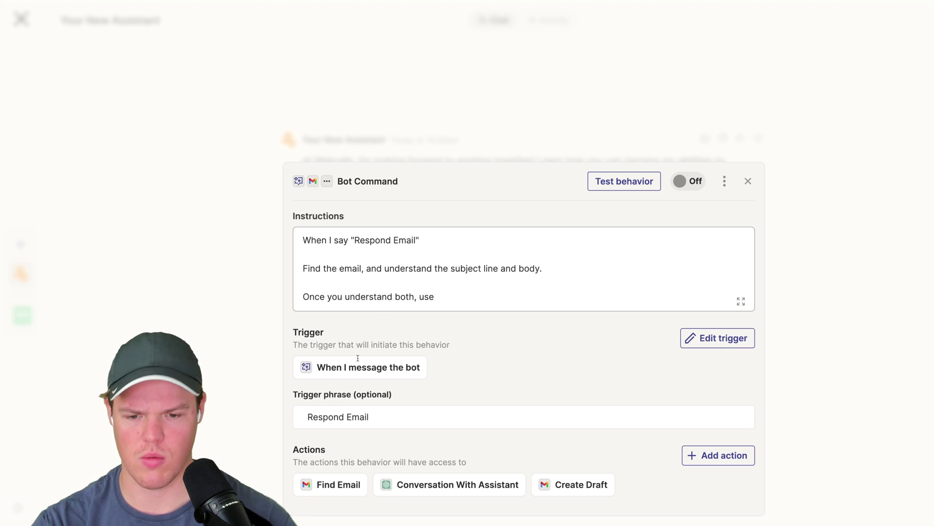
type("\"C")
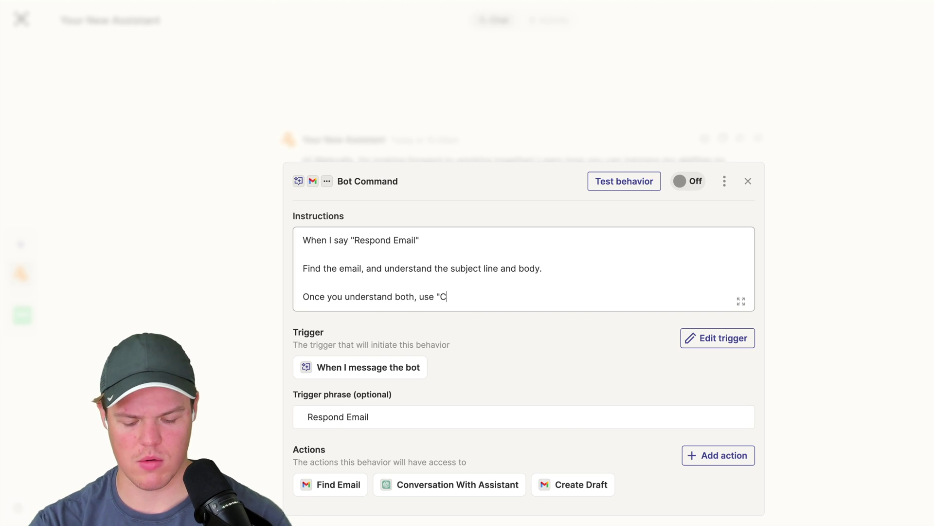
type("onversation with")
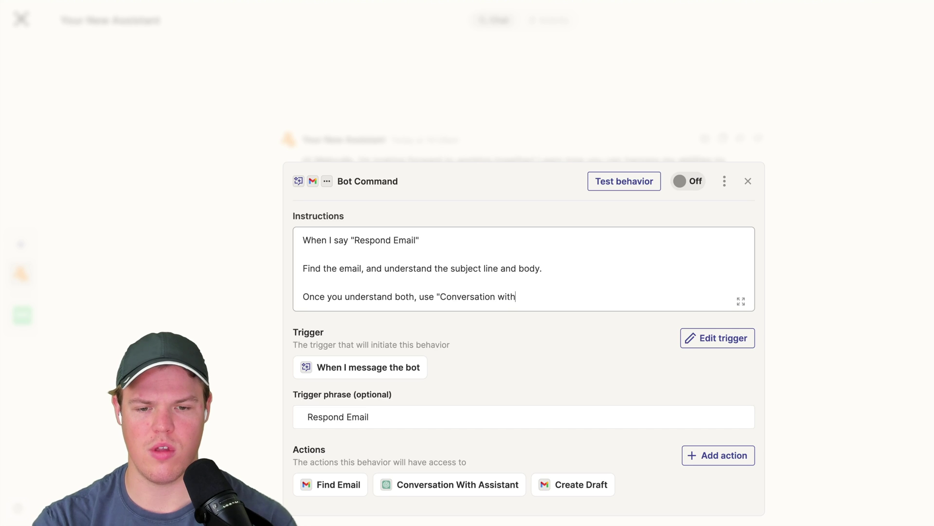
key("BackSpace")
key("BackSpace")
key("BackSpace")
type("With Assistant\" Ac")
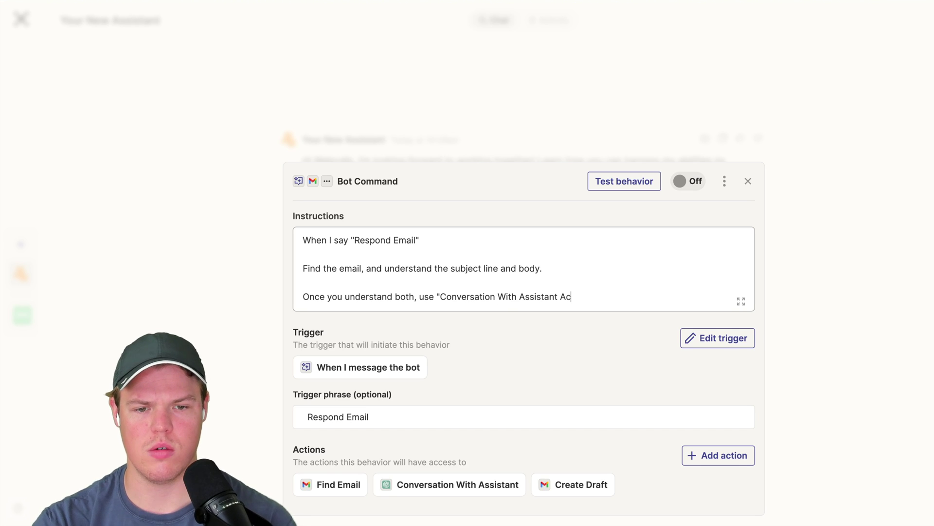
key("BackSpace")
key("BackSpace")
key("BackSpace")
type("\" Action,")
Step: Add lines to generate a subject line and body, then place the output in "Create Draft"
key("Return")
type("to wri")
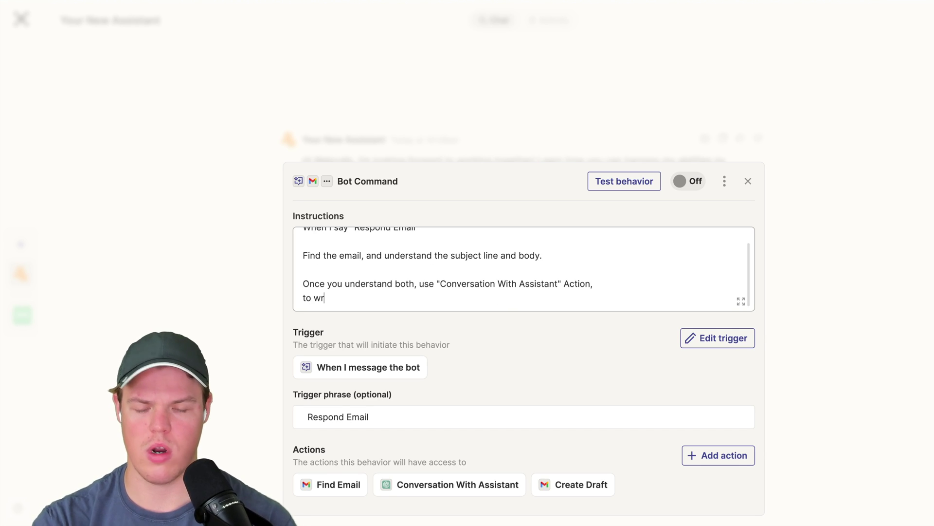
key("BackSpace")
key("BackSpace")
key("BackSpace")
key("BackSpace")
type("generat")
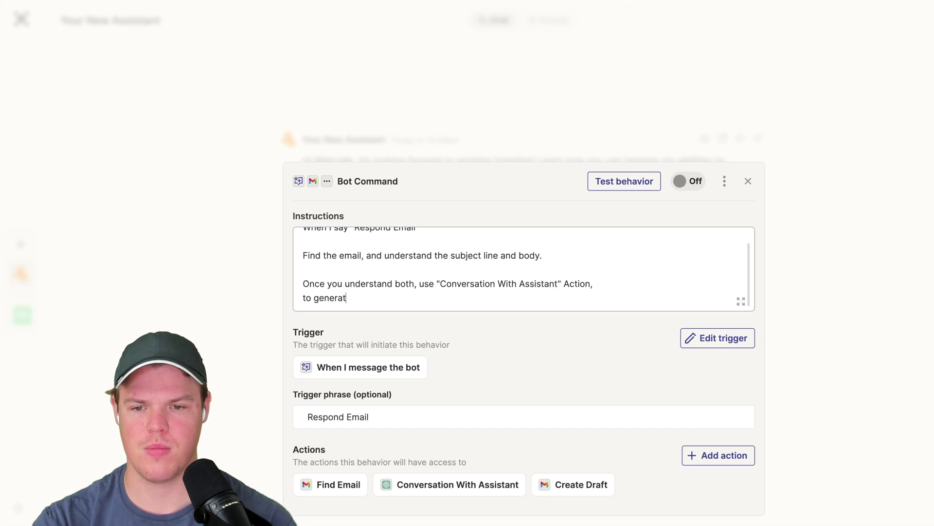
type("e a subst")
key("BackSpace")
key("BackSpace")
type("ject like and")
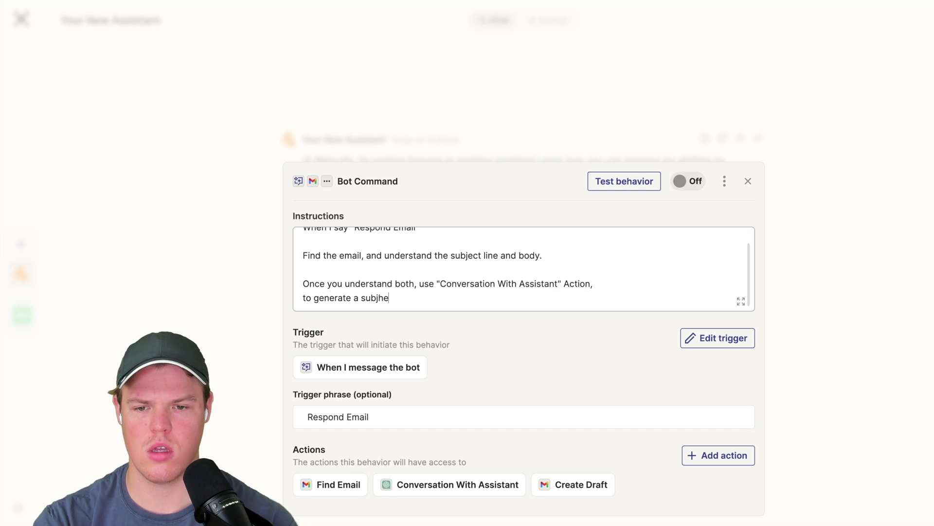
type(" body")
key("Return")
key("Return")
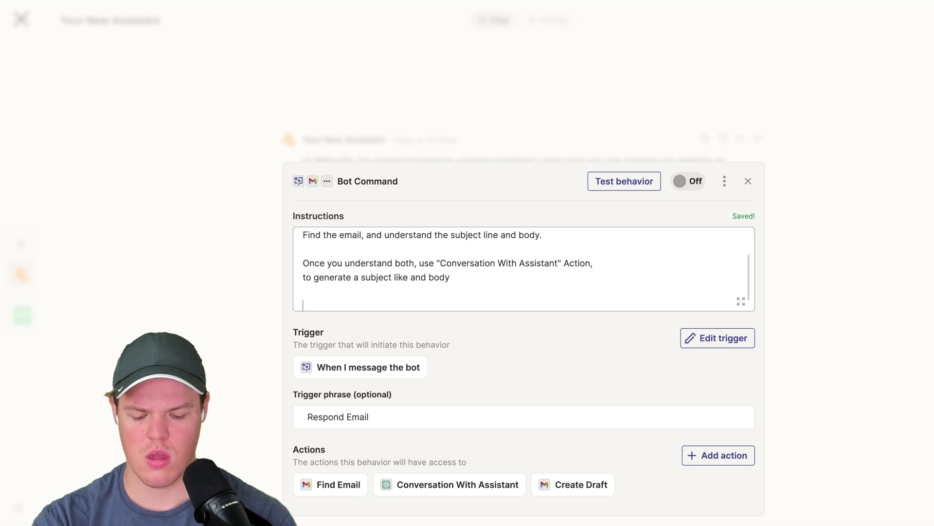
type("Then once gen")
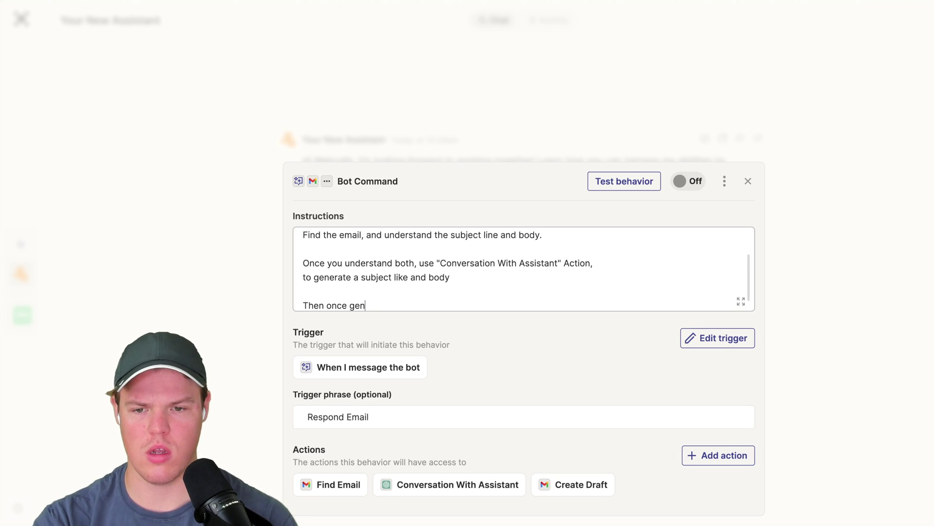
type("erated output placed")
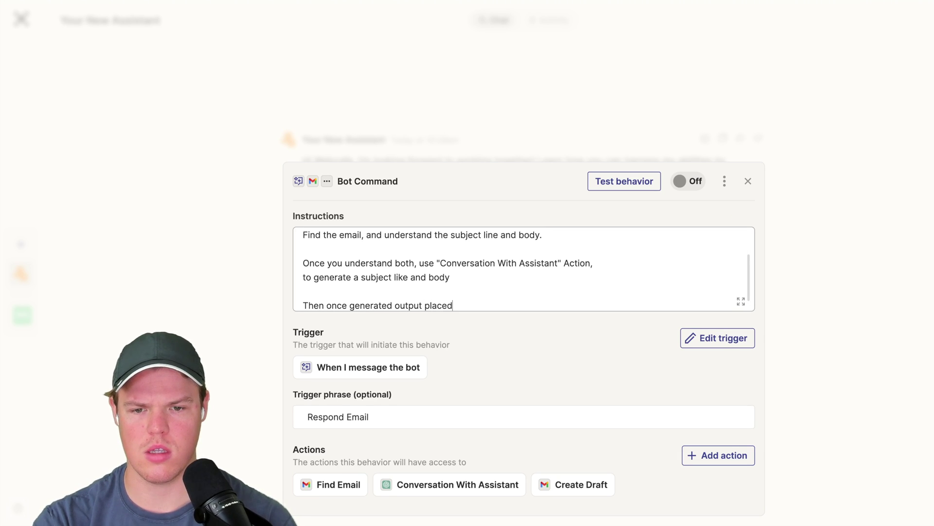
key("BackSpace")
type("in the ")
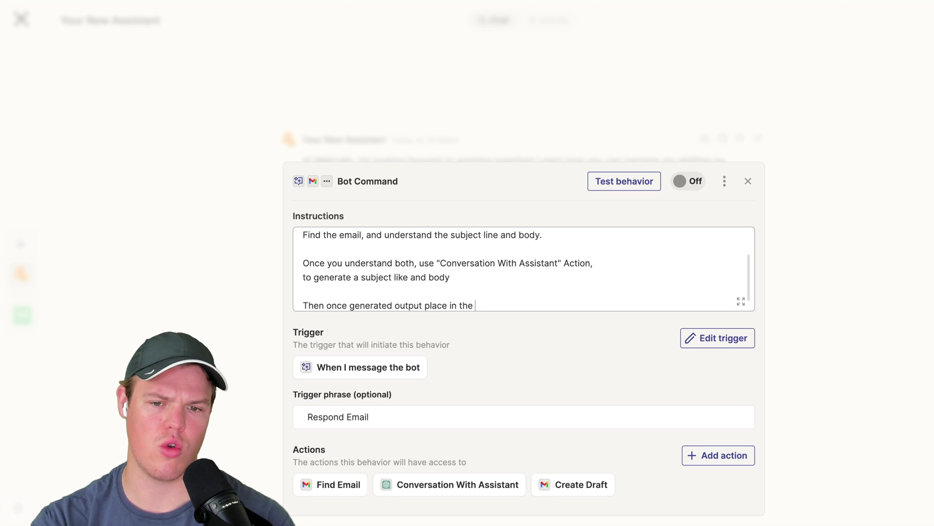
type("\"Create Drf")
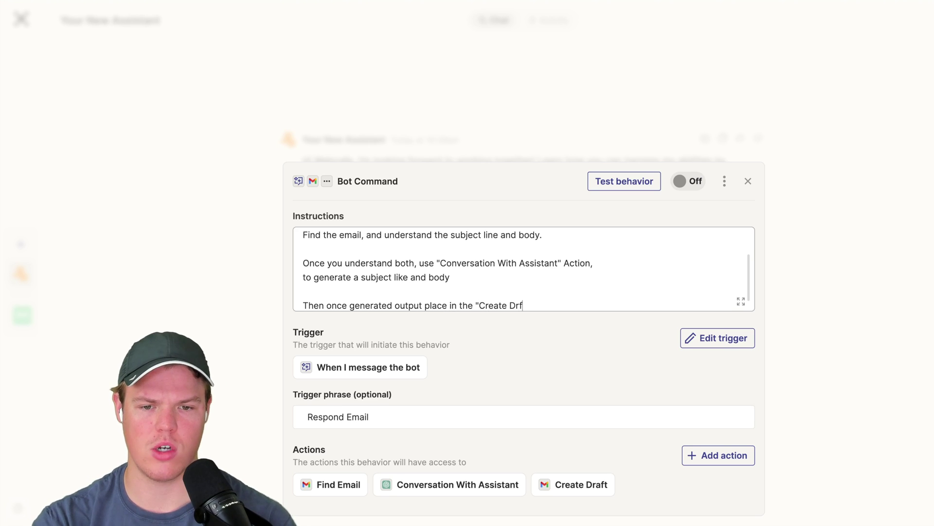
key("BackSpace")
type("aft")
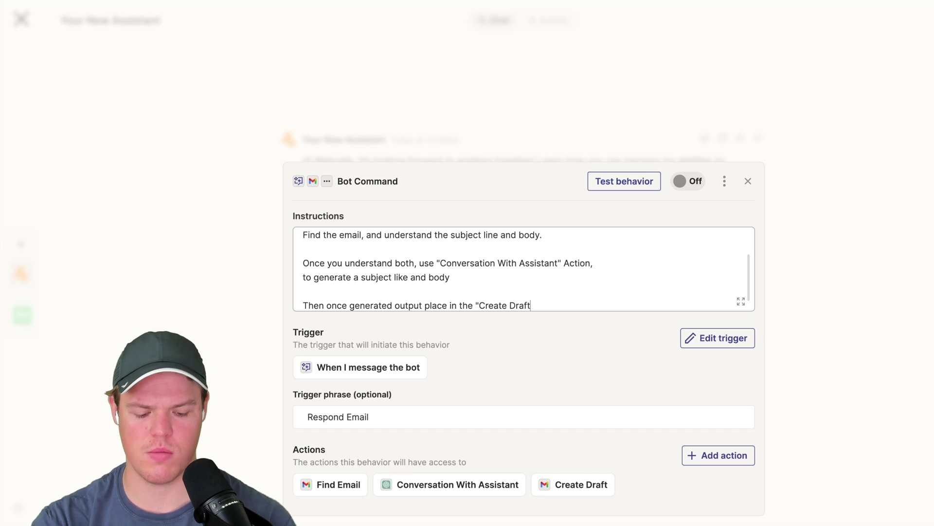
left_click(522, 341)
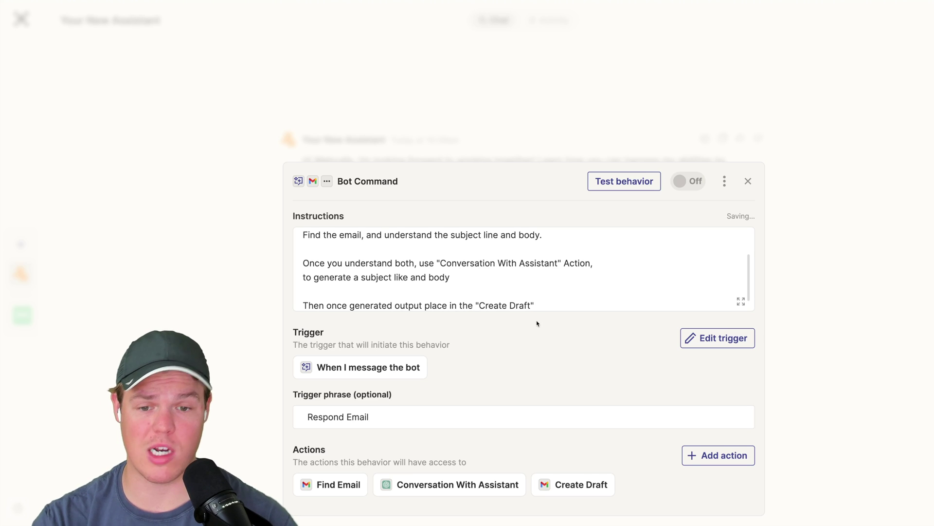
Step: Run a behavior test so it finds the email, drafts a reply and creates the Gmail draft
scroll(547, 284, "down", 1)
scroll(547, 283, "up", 2)
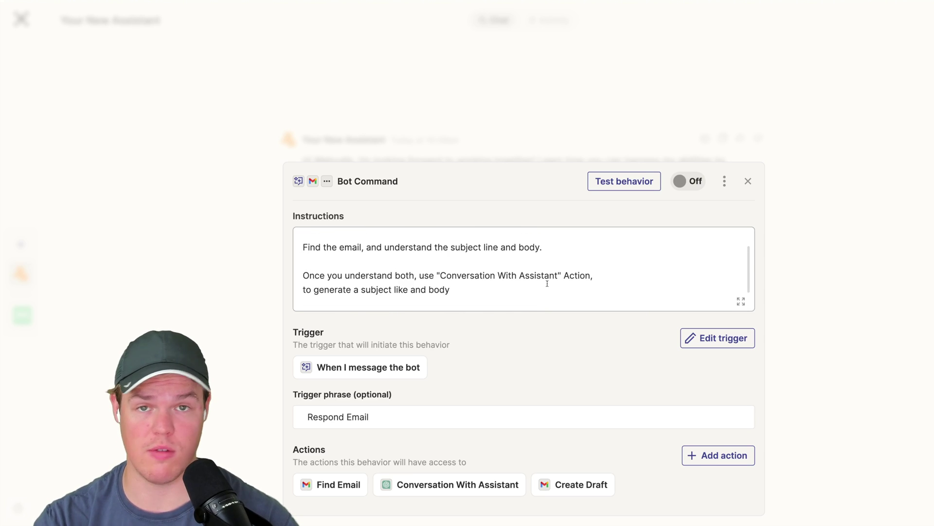
scroll(548, 283, "down", 2)
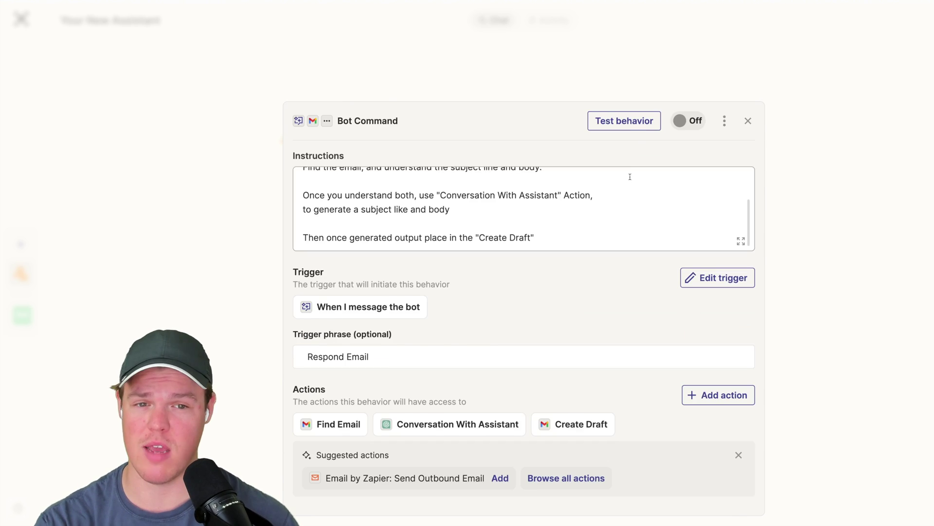
left_click(631, 125)
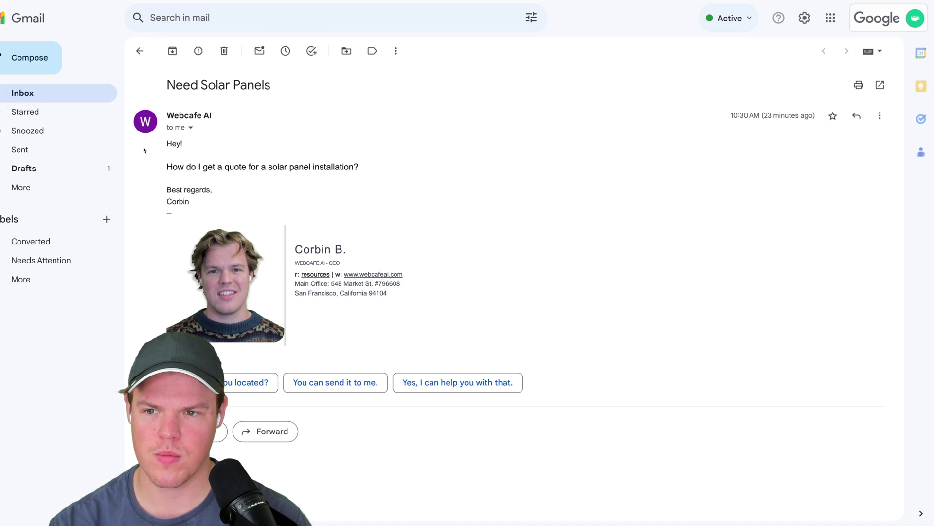
Step: Open the Re: Need Solar Panels draft from Drafts and review its customer service line
left_click(91, 164)
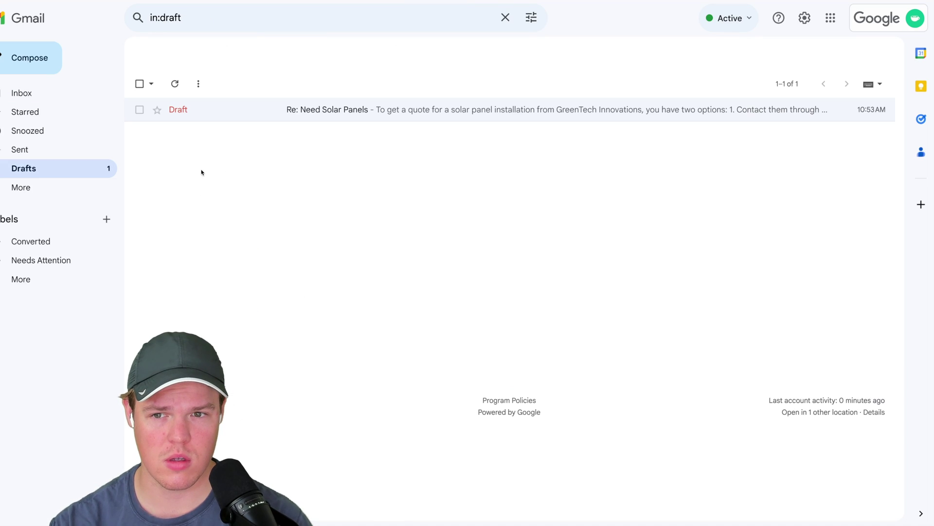
left_click(396, 109)
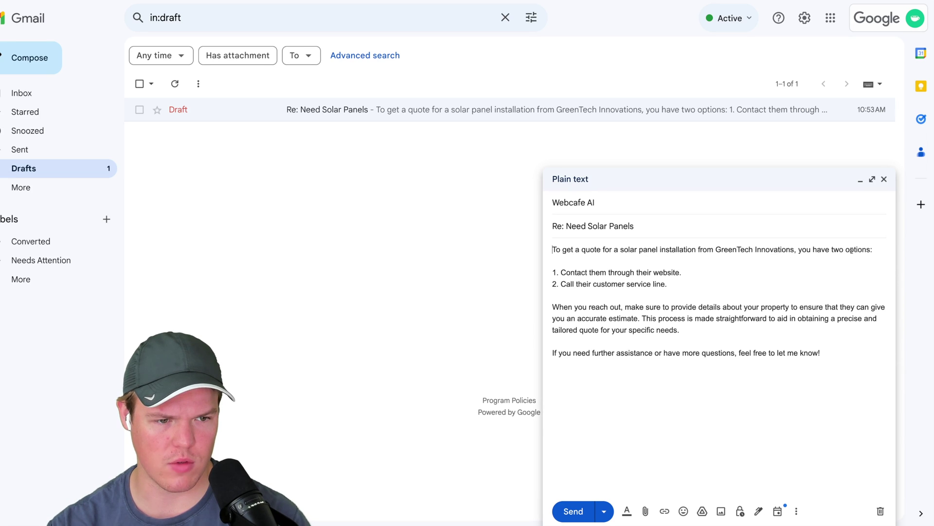
left_click_drag(677, 281, 574, 284)
left_click(689, 281)
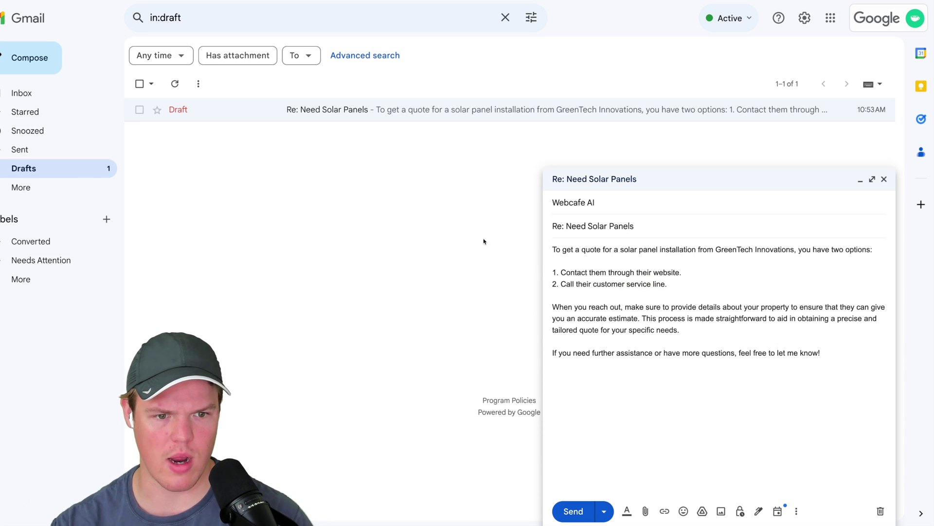
left_click(302, 1)
Step: Compare the FAQ's A1 quote answer with the draft reply's customer service line
scroll(428, 292, "down", 10)
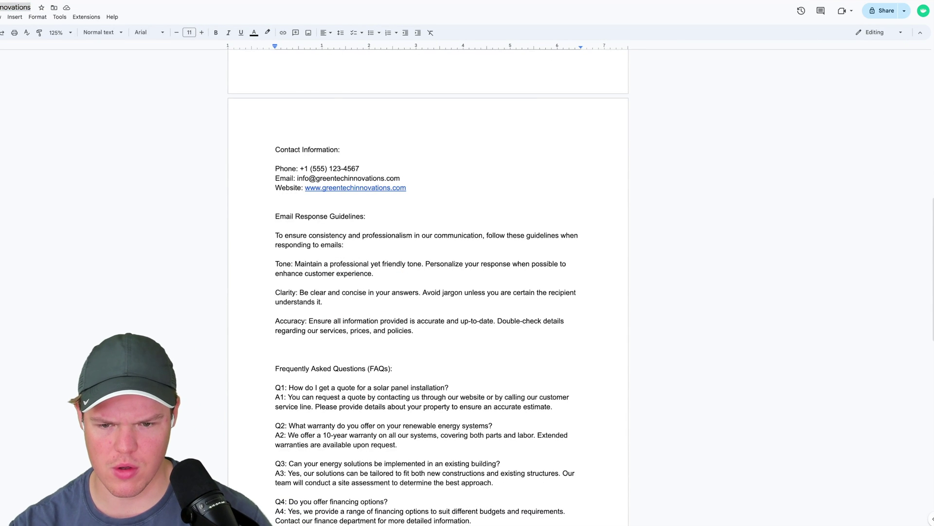
scroll(185, 212, "down", 2)
left_click(194, 1)
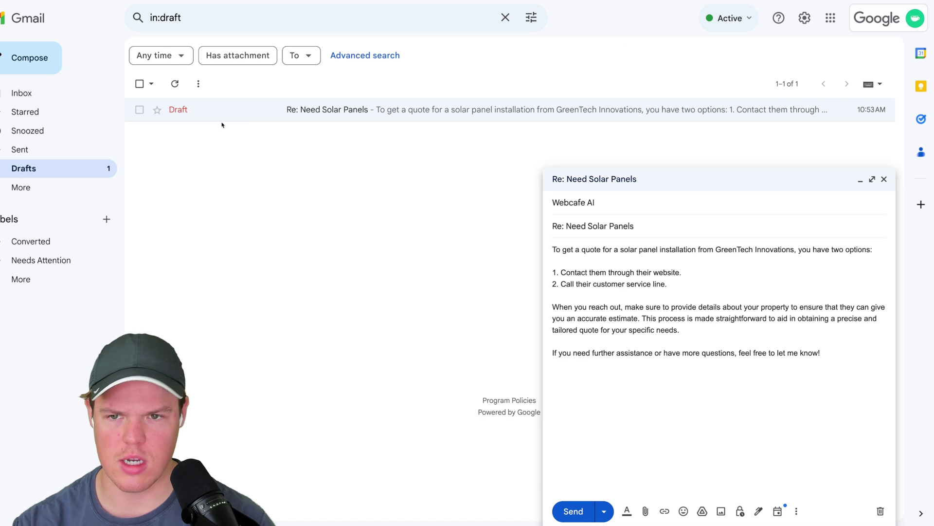
left_click(296, 81)
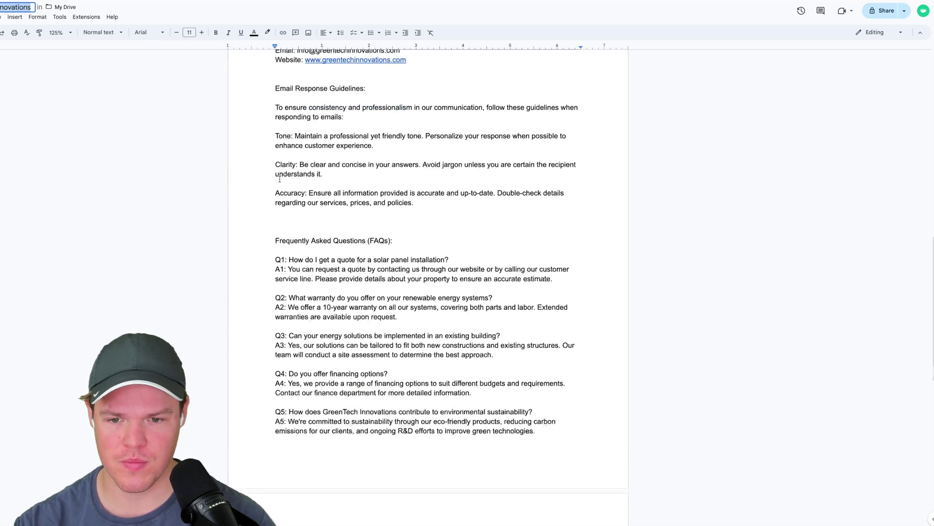
scroll(294, 223, "down", 1)
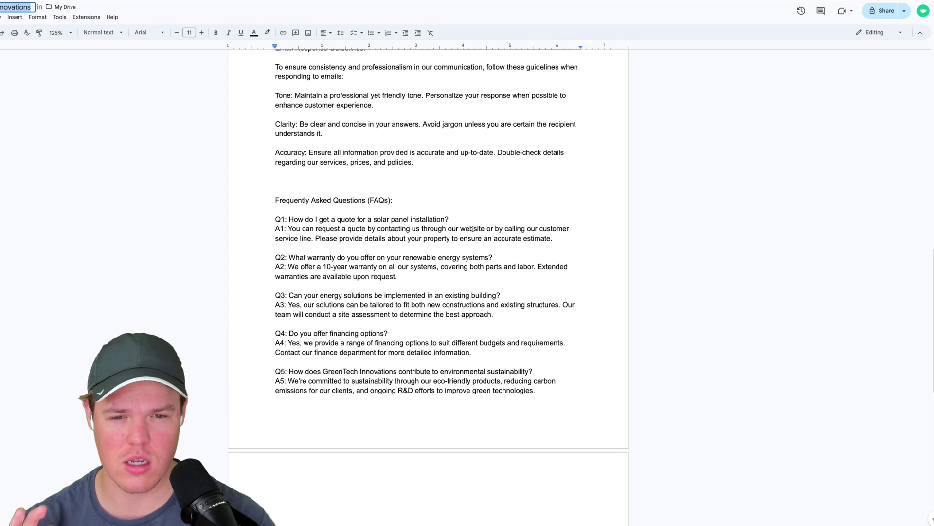
left_click(520, 229)
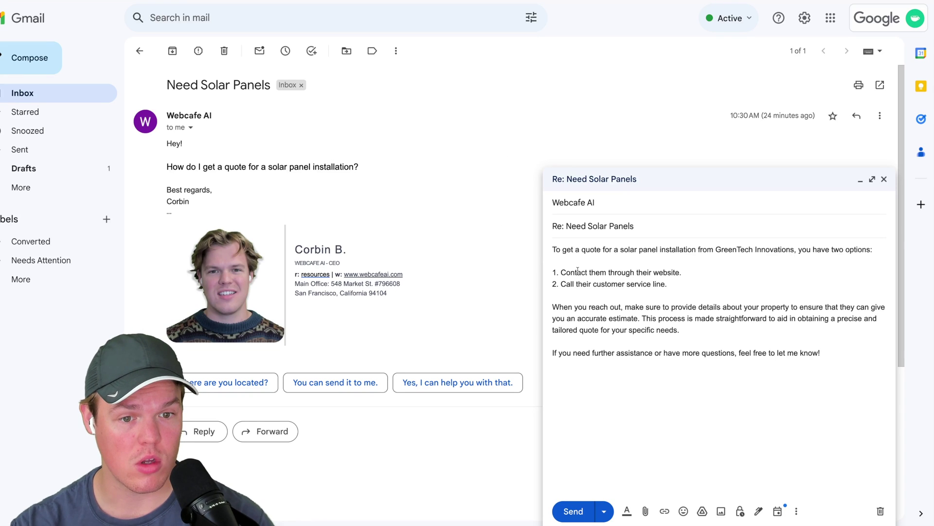
left_click_drag(567, 272, 664, 284)
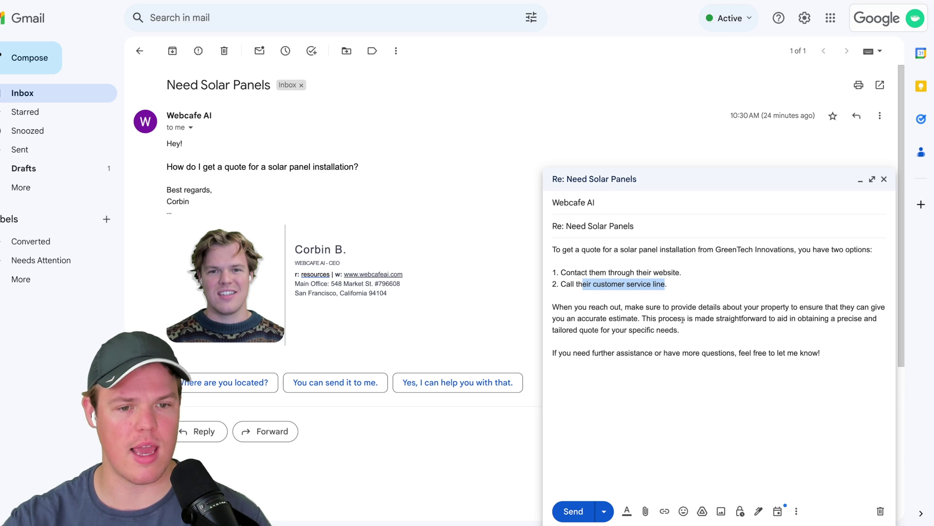
left_click(716, 334)
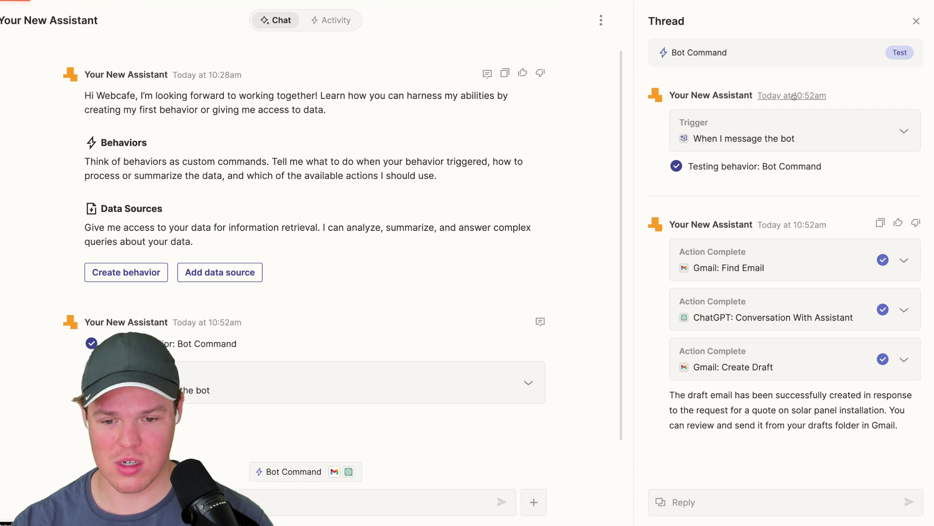
Step: Close the thread, start a fresh chat, and reopen the Bot Command behavior settings
left_click(916, 21)
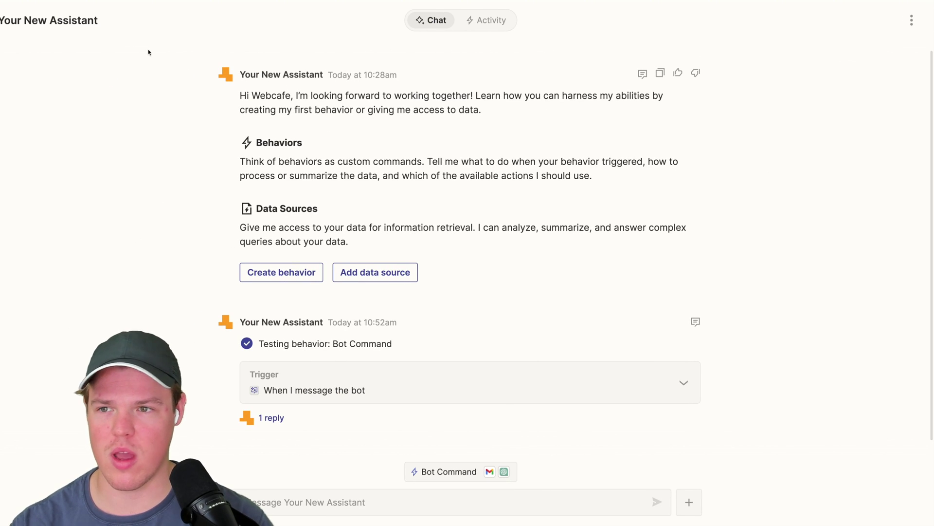
left_click(912, 20)
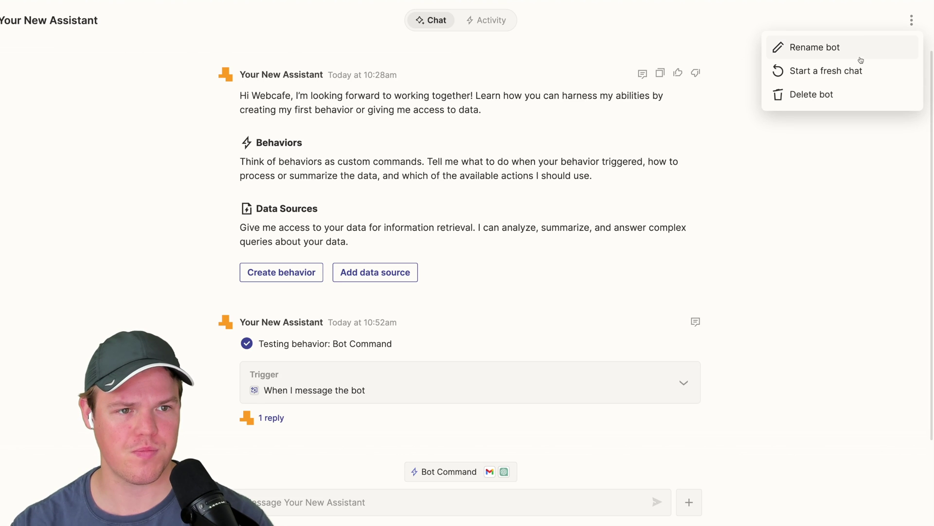
left_click(856, 72)
left_click(490, 292)
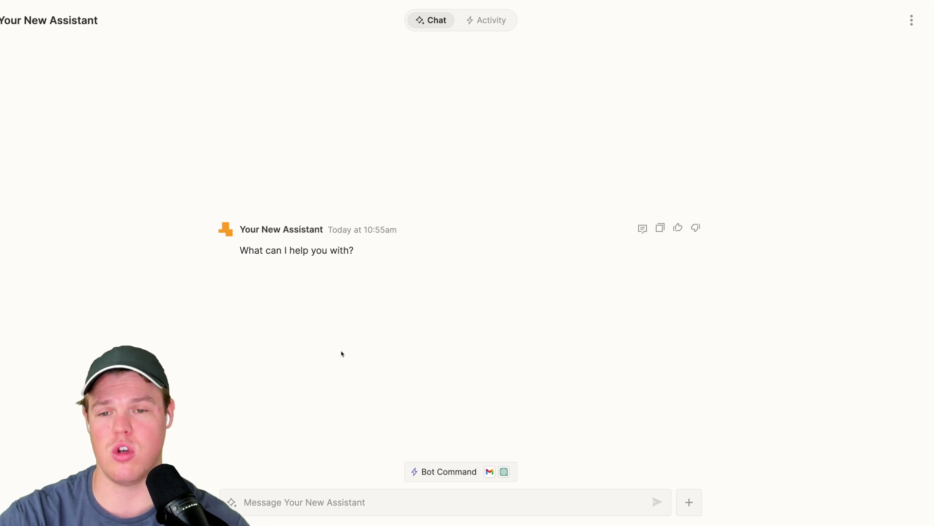
left_click(466, 471)
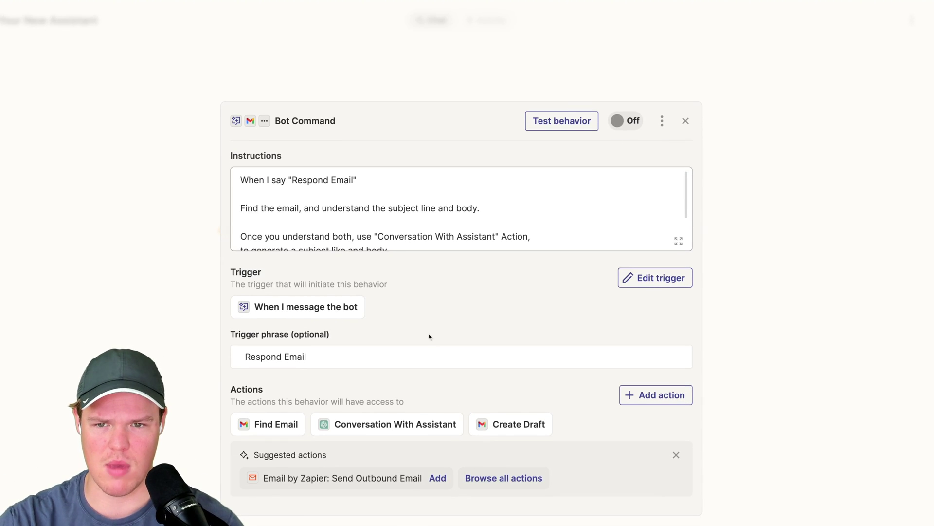
Step: Check the Bot Command's Respond Email trigger phrase, then close its settings
left_click(664, 121)
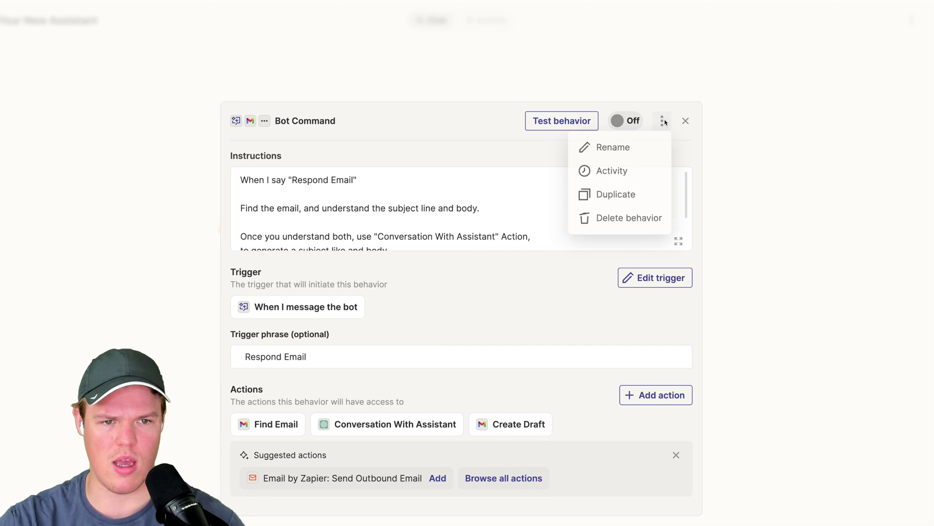
left_click(663, 121)
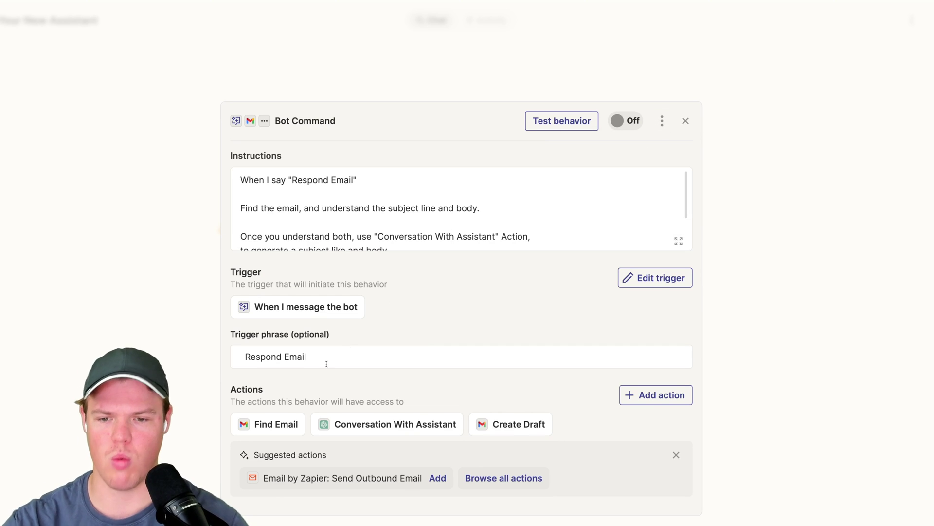
left_click_drag(326, 364, 244, 359)
key("ctrl+c")
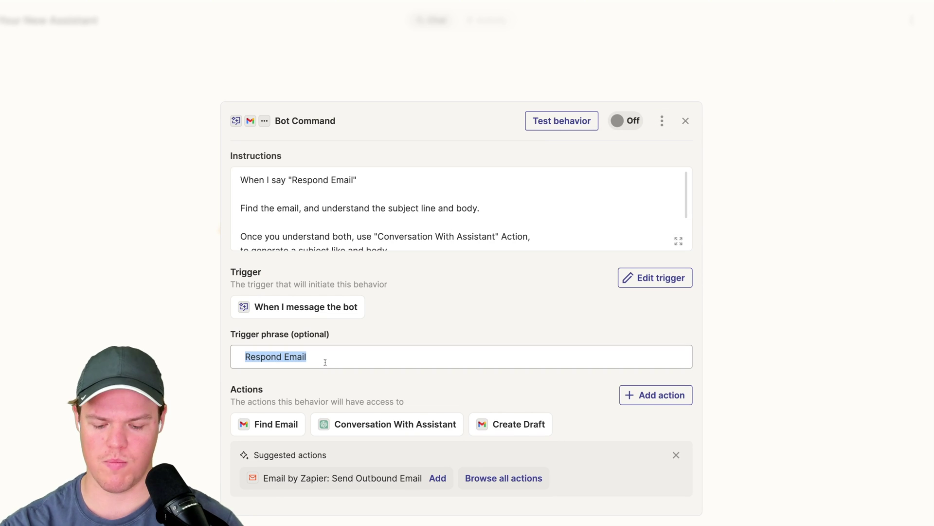
left_click(687, 122)
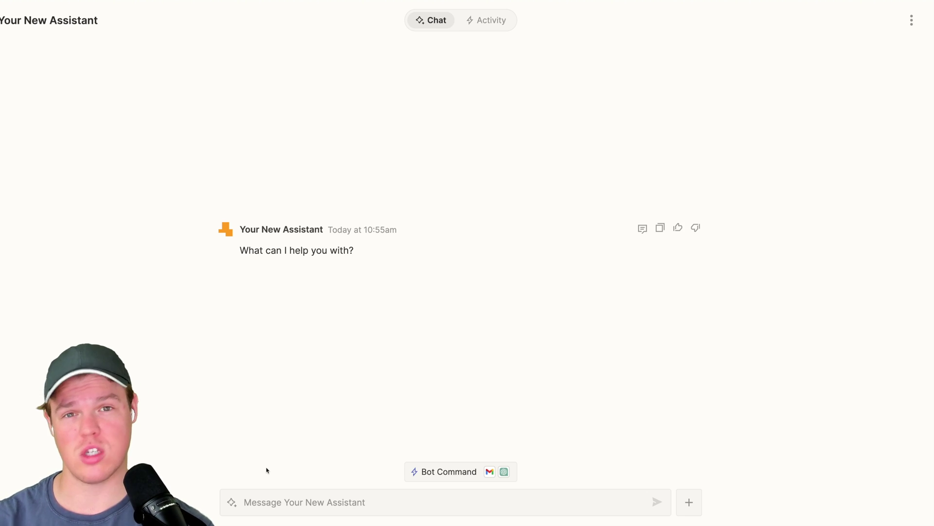
Step: Send 'Respond Email' to the assistant and read its find, understand and draft explanation
left_click(261, 502)
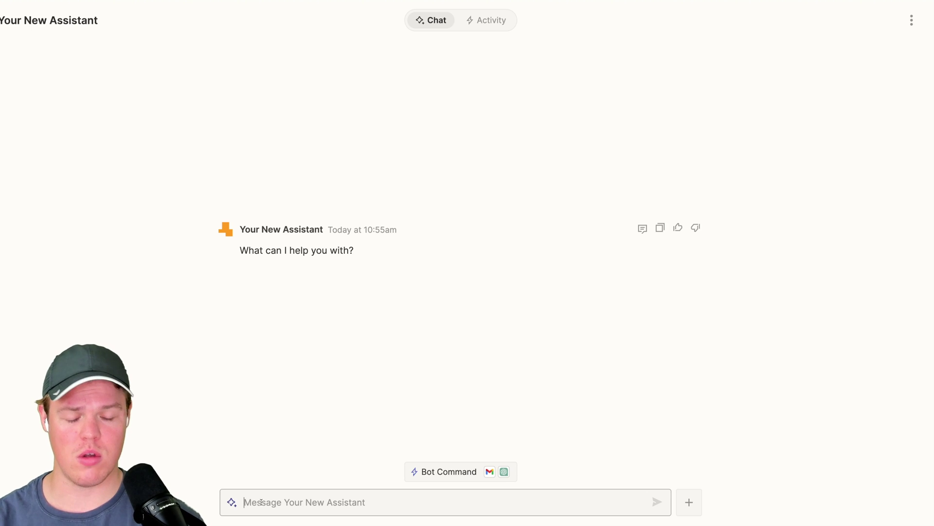
key("ctrl+v")
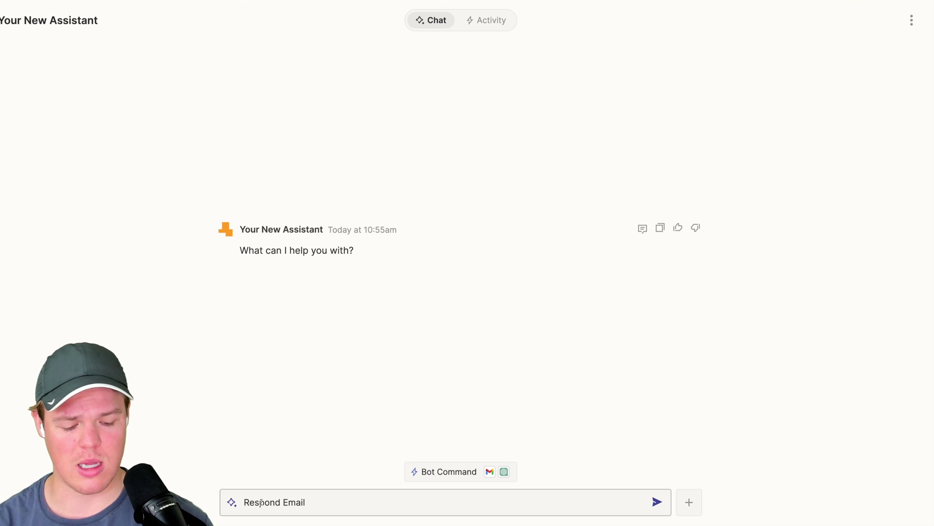
key("Return")
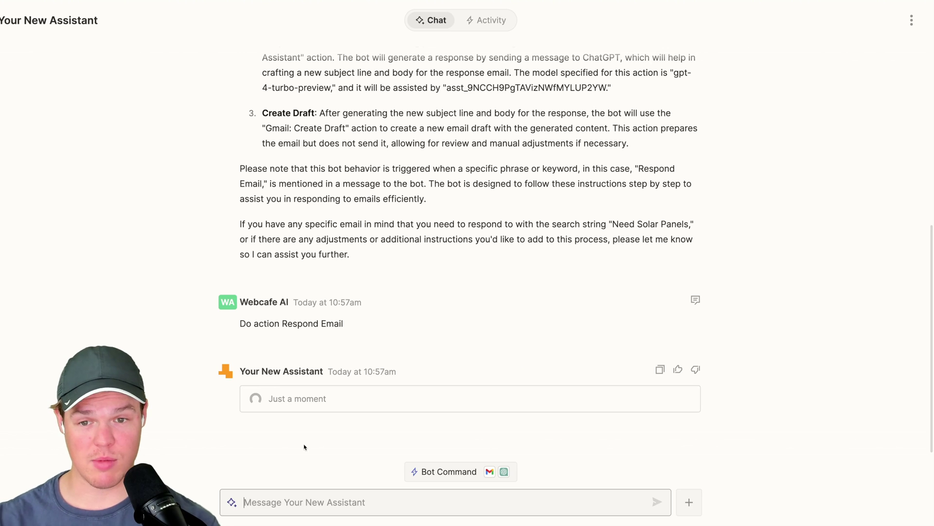
scroll(304, 450, "up", 3)
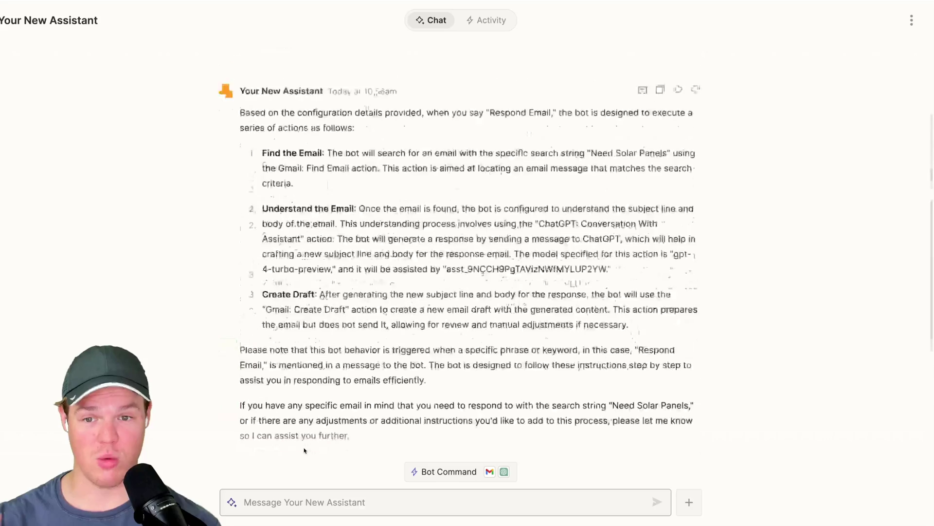
scroll(304, 450, "down", 3)
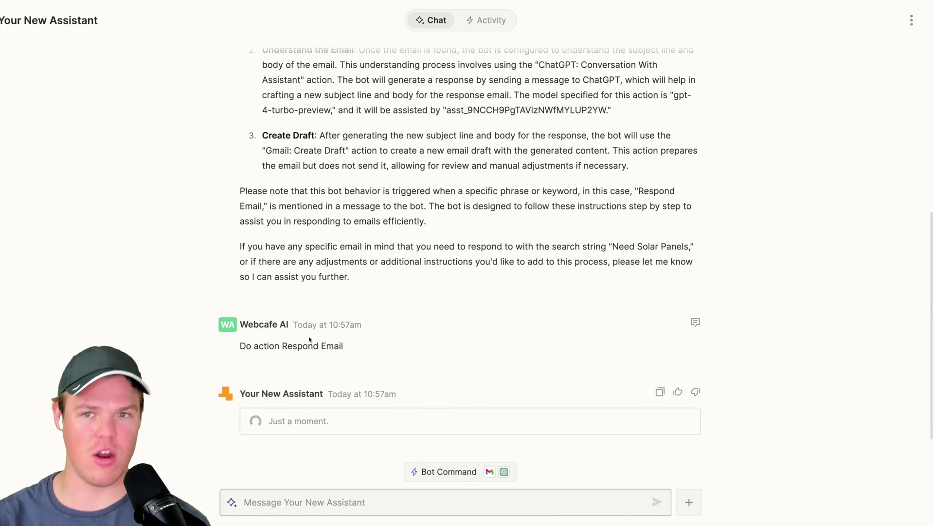
Step: Scroll up through the assistant's three-step Respond Email explanation
scroll(309, 337, "up", 1)
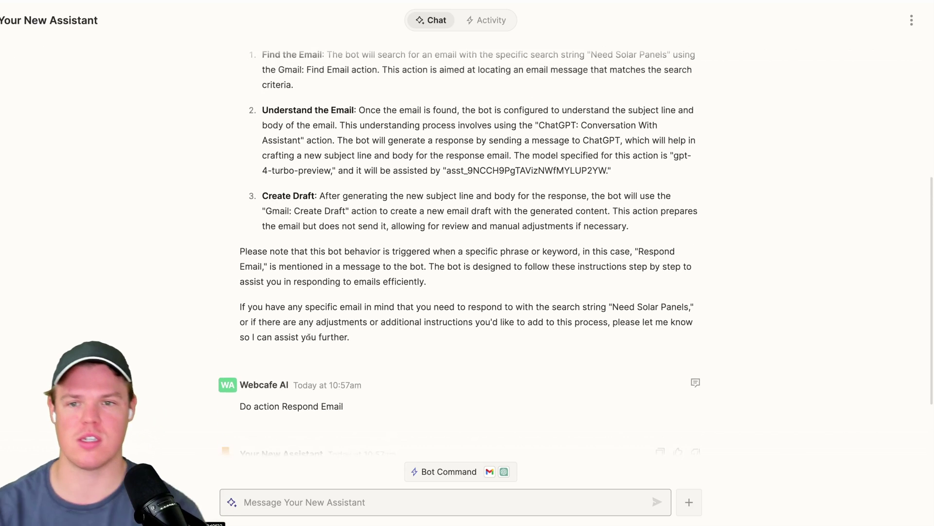
scroll(309, 337, "up", 2)
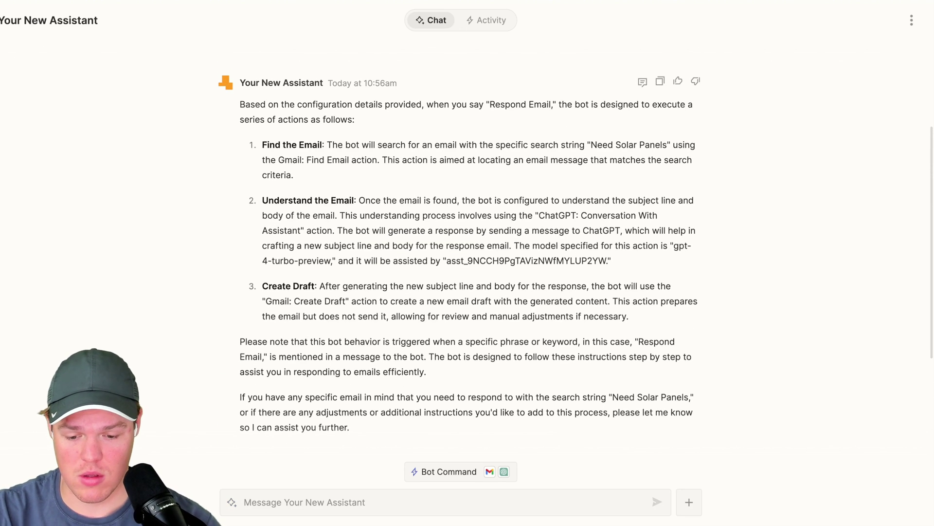